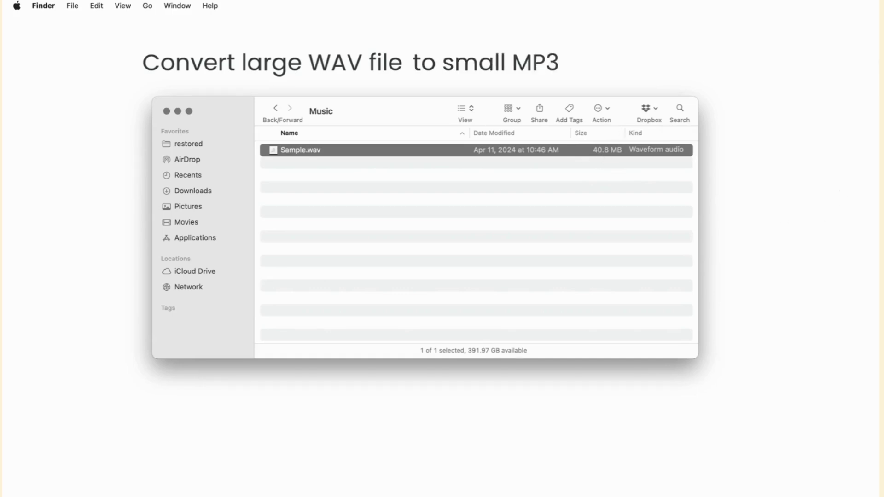
Drop the converted MP3 file into the Music folder beside the 40.8 MB Sample.wav.
{"action": "left_click_drag", "start_coordinate": [875, 161], "coordinate": [616, 245]}
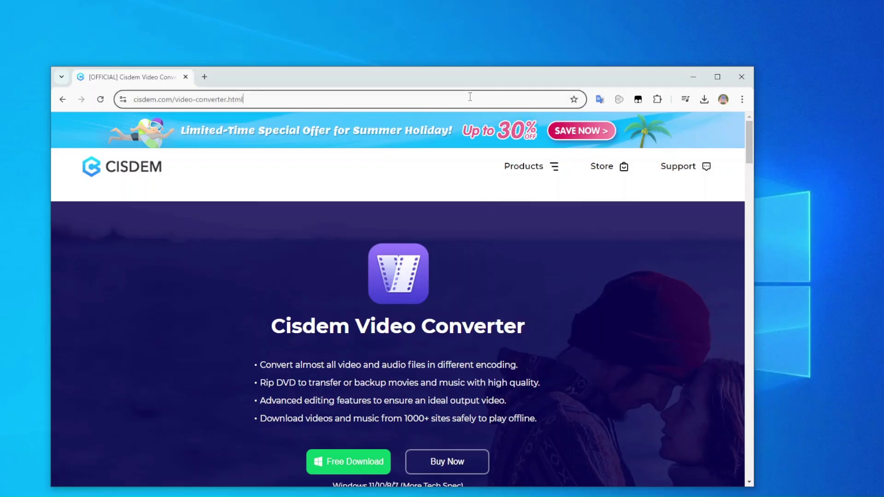
Scroll the Cisdem Video Converter page to its download area and switch between the Mac and Windows editions.
{"action": "left_click", "coordinate": [470, 97]}
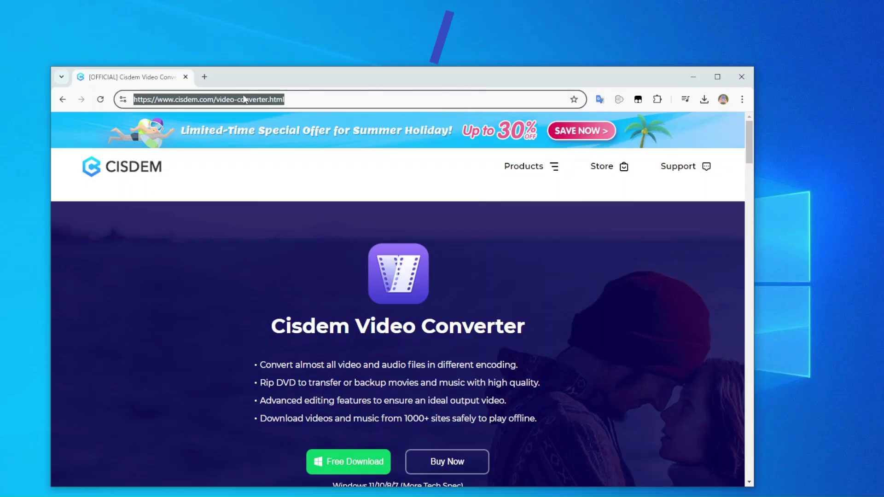
{"action": "left_click", "coordinate": [367, 322]}
{"action": "scroll", "coordinate": [367, 322], "scroll_direction": "down", "scroll_amount": 1}
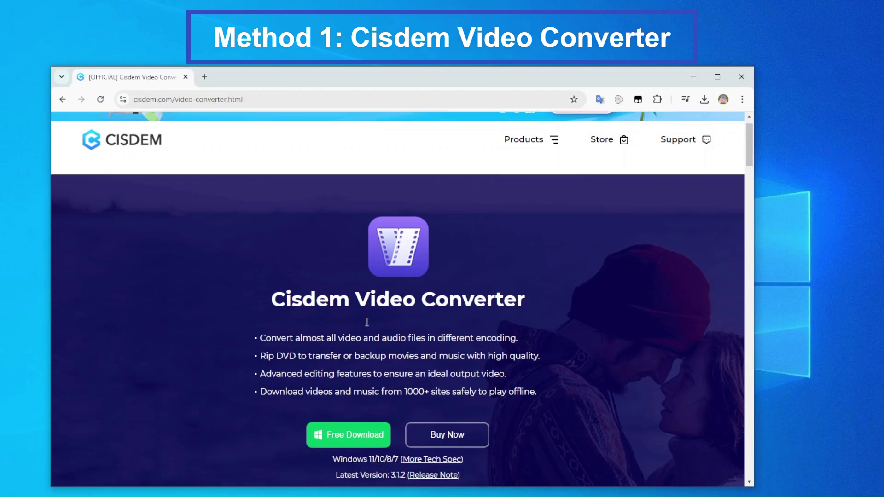
{"action": "scroll", "coordinate": [367, 321], "scroll_direction": "down", "scroll_amount": 2}
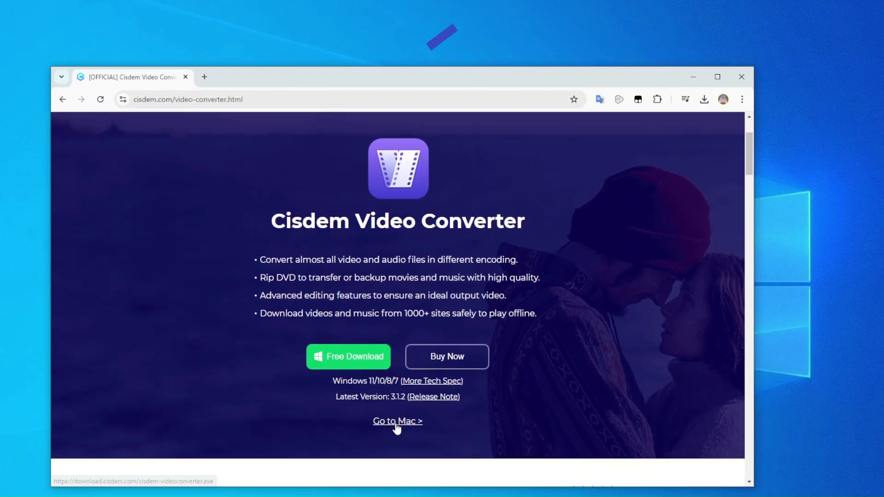
{"action": "left_click", "coordinate": [396, 427]}
{"action": "left_click", "coordinate": [396, 423]}
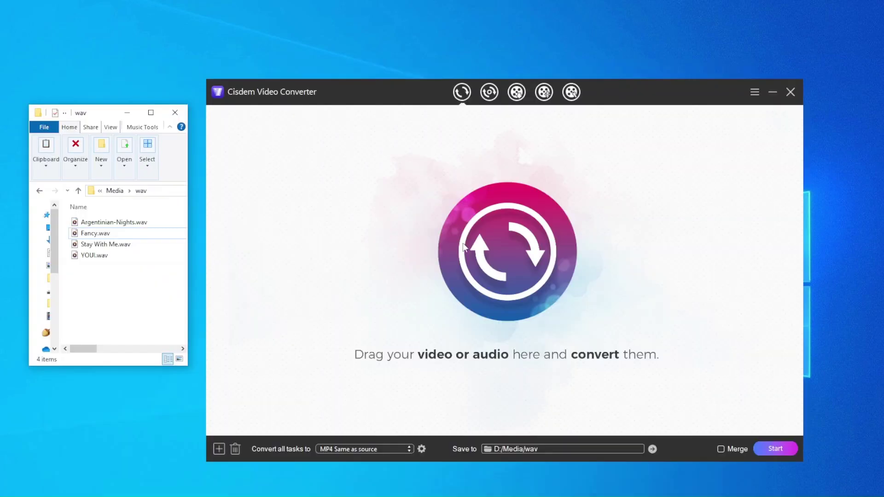
Load the four WAV files into the converter and set all tasks to Audio > MP3 > High Quality.
{"action": "left_click", "coordinate": [459, 99]}
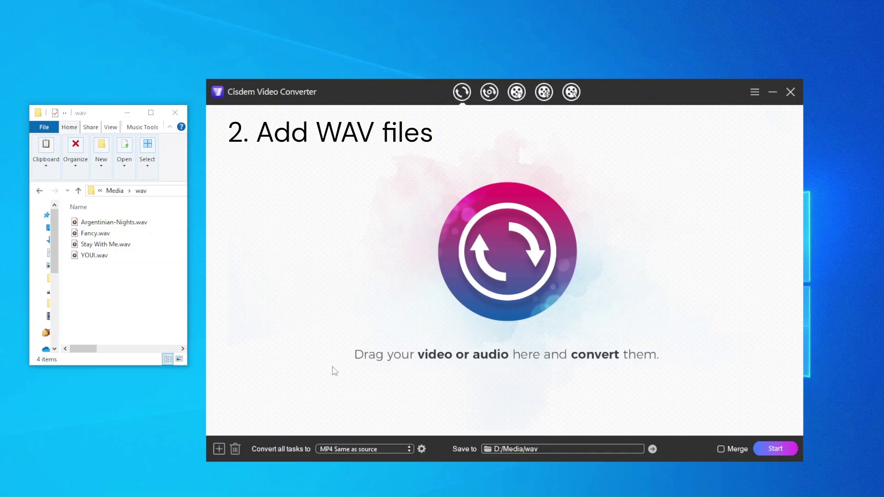
{"action": "left_click_drag", "start_coordinate": [113, 309], "coordinate": [374, 282]}
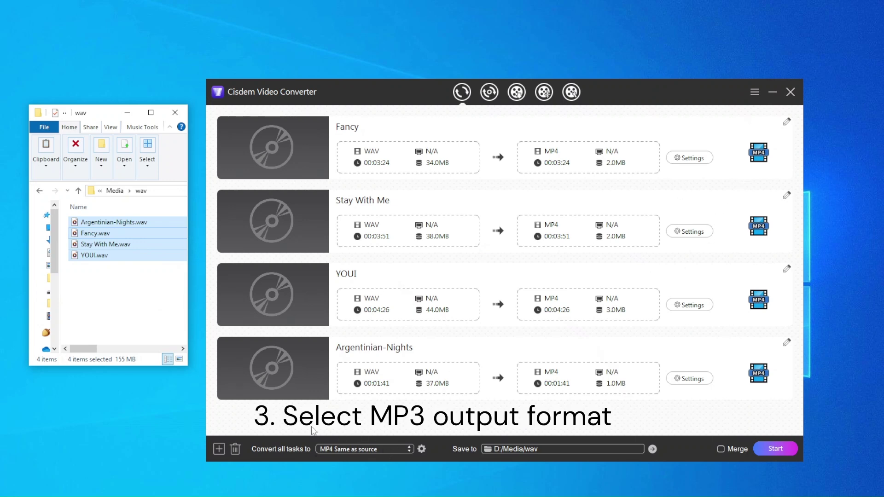
{"action": "left_click", "coordinate": [393, 450]}
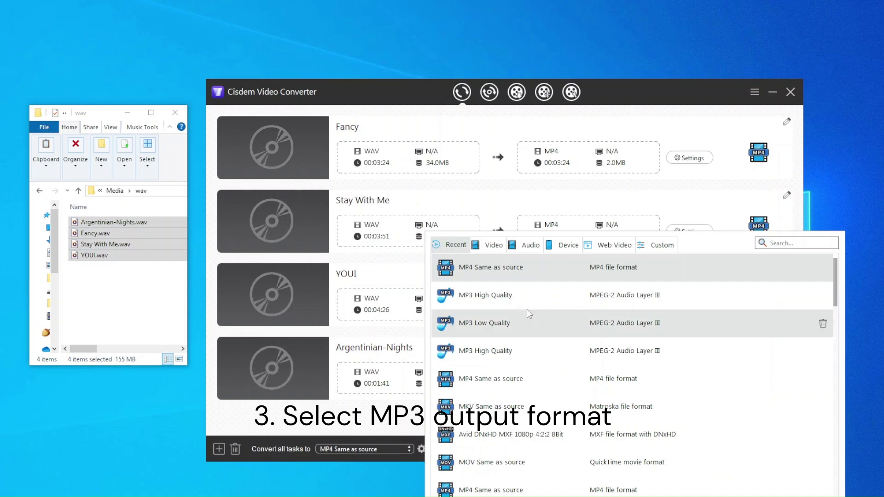
{"action": "left_click", "coordinate": [520, 247]}
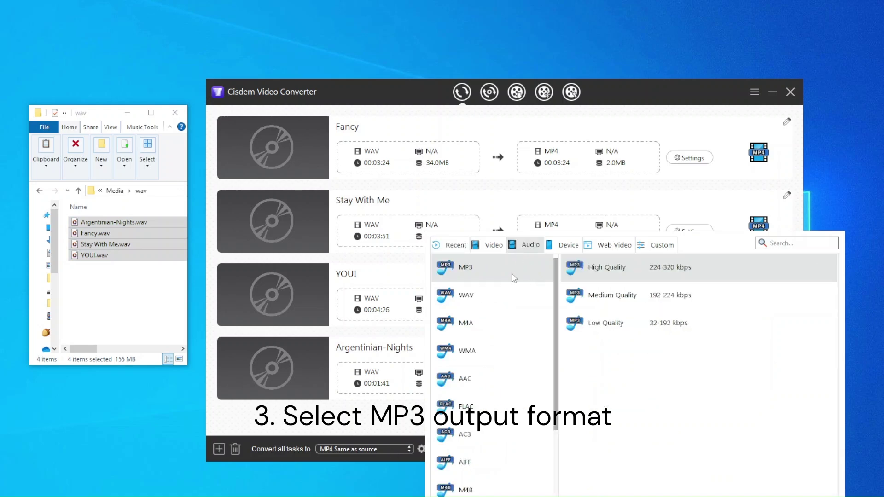
{"action": "left_click", "coordinate": [655, 272]}
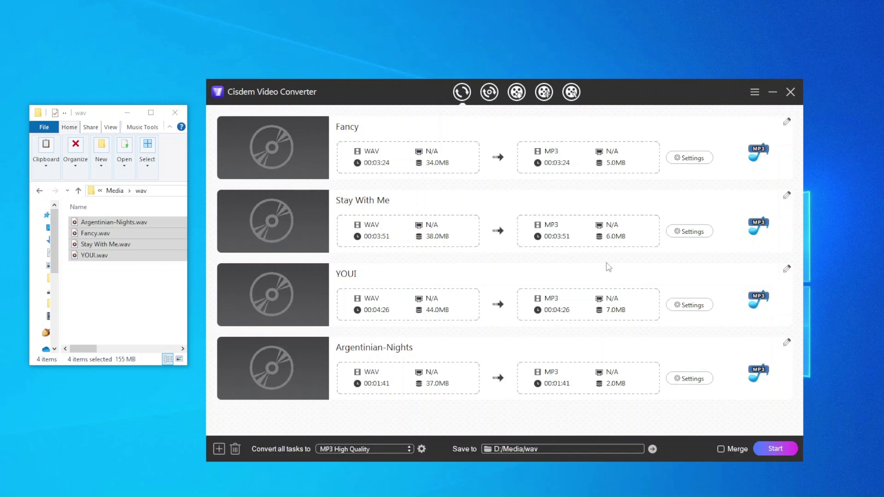
{"action": "left_click", "coordinate": [422, 447]}
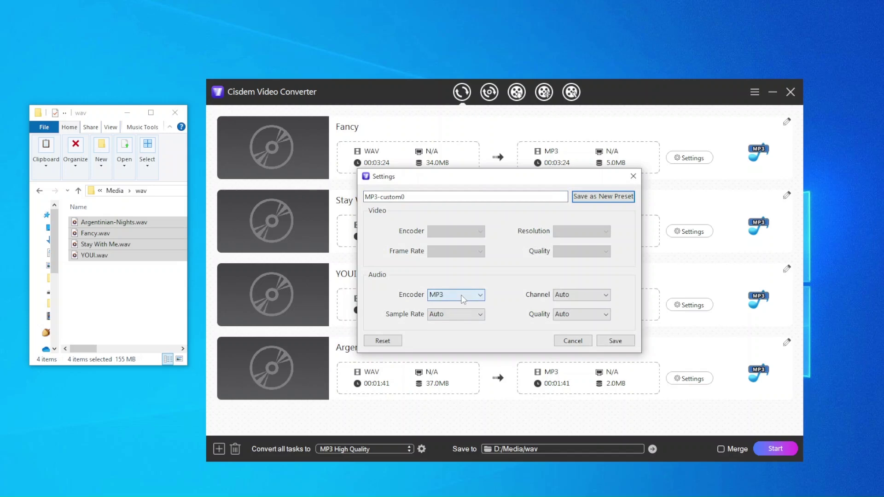
{"action": "left_click", "coordinate": [460, 317]}
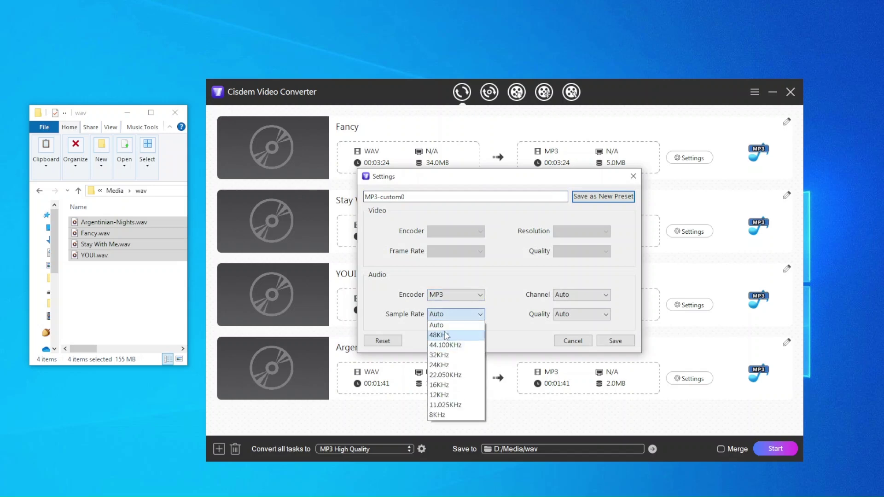
{"action": "left_click", "coordinate": [443, 325]}
{"action": "left_click", "coordinate": [445, 317]}
{"action": "left_click", "coordinate": [445, 326]}
{"action": "left_click", "coordinate": [598, 299]}
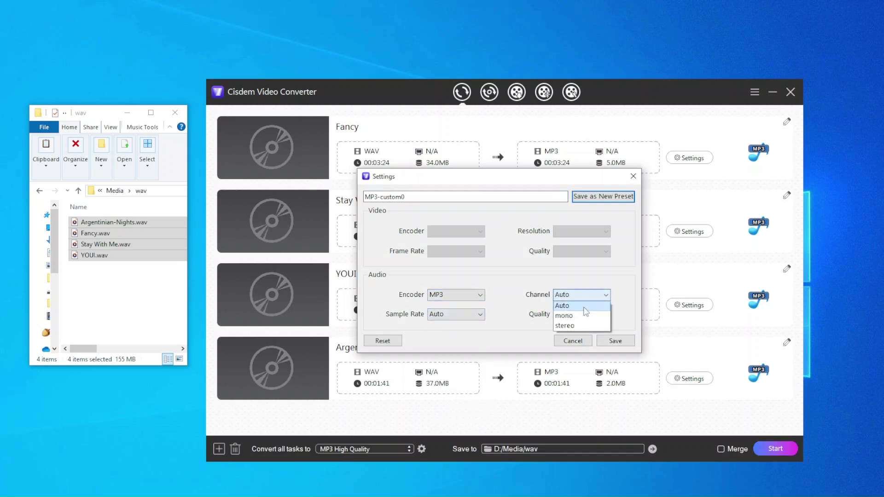
{"action": "left_click", "coordinate": [582, 315]}
{"action": "left_click", "coordinate": [581, 295]}
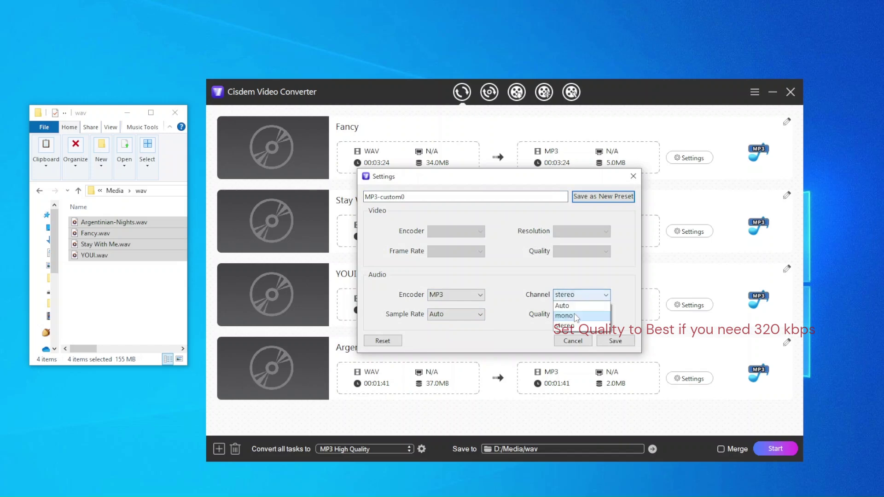
{"action": "left_click", "coordinate": [578, 308]}
{"action": "left_click", "coordinate": [579, 314]}
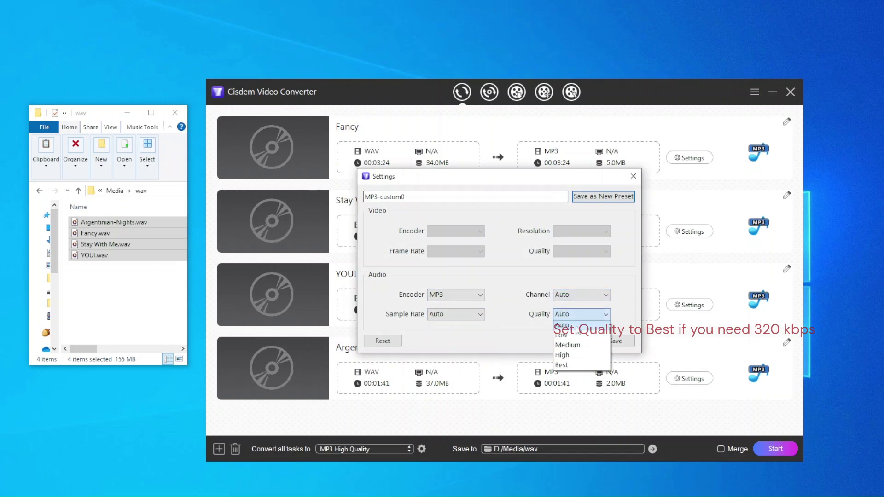
{"action": "left_click", "coordinate": [578, 325]}
{"action": "left_click", "coordinate": [612, 341]}
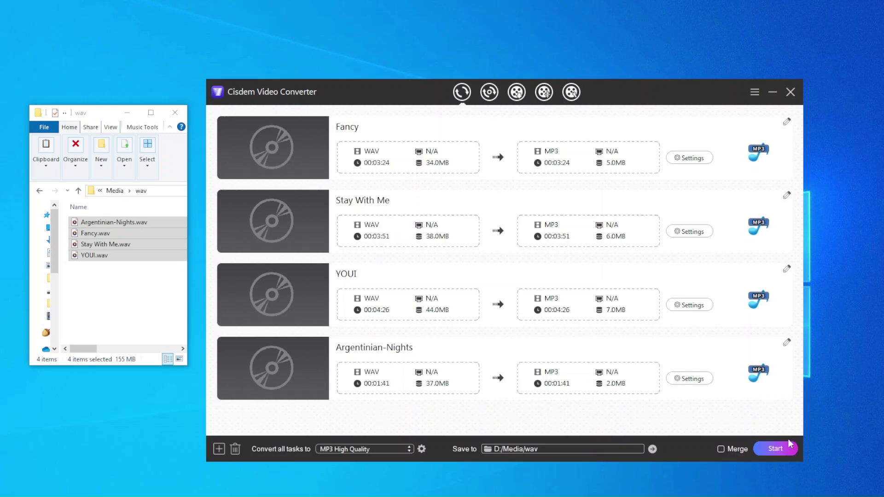
Convert all four tracks, then compare Fancy.mp3 and Argentinian-Nights.mp3 sizes against the original WAVs.
{"action": "left_click", "coordinate": [777, 454]}
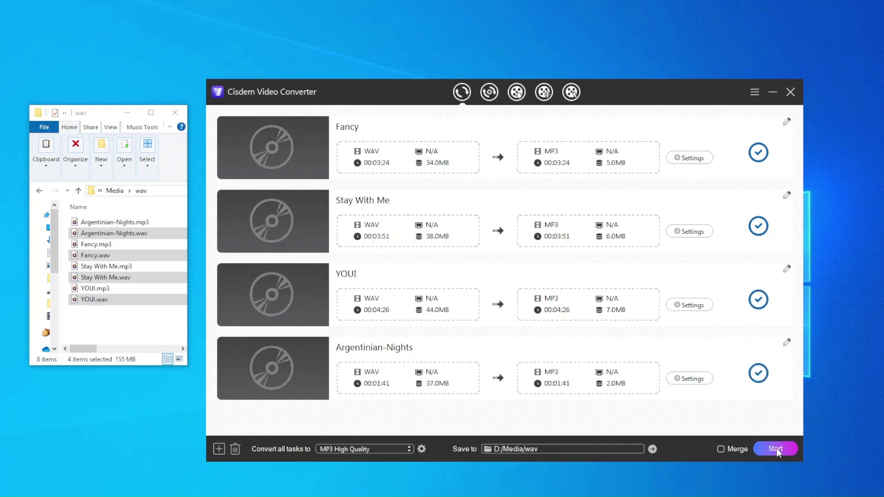
{"action": "left_click", "coordinate": [109, 245]}
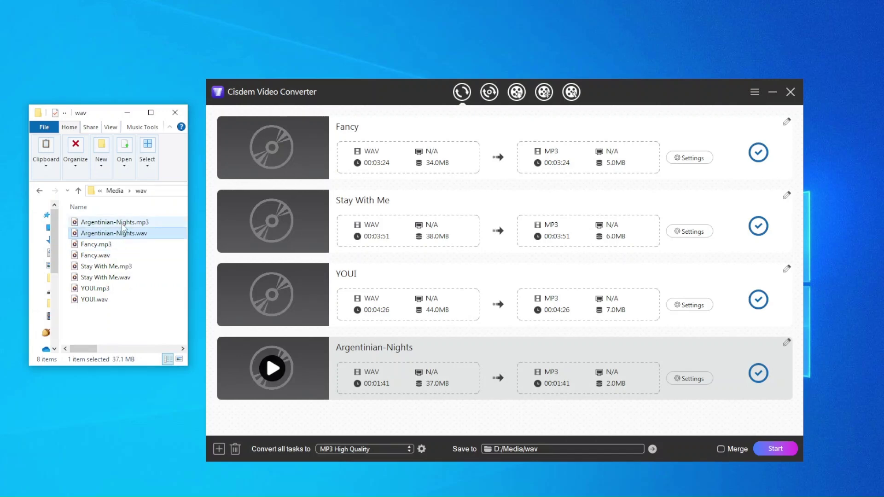
{"action": "left_click", "coordinate": [125, 222]}
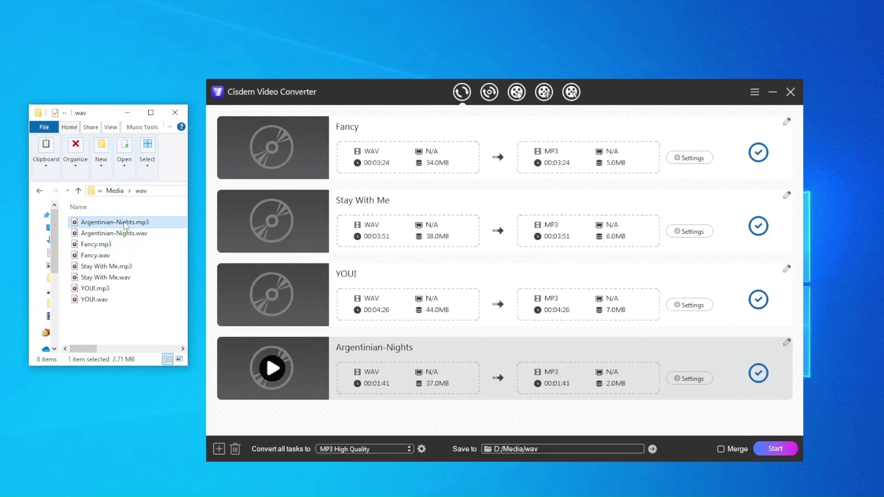
{"action": "left_click", "coordinate": [124, 233]}
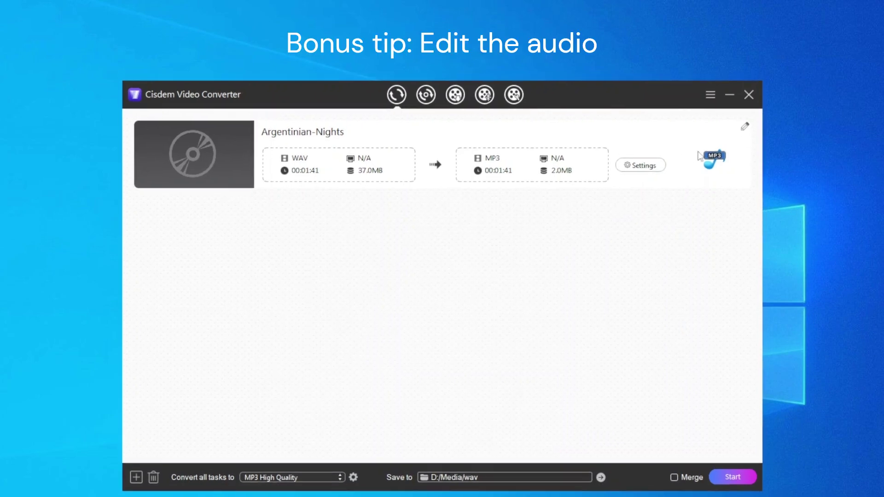
Edit Argentinian-Nights: trim it to start at 11 seconds and add two chapter markers.
{"action": "left_click", "coordinate": [745, 128]}
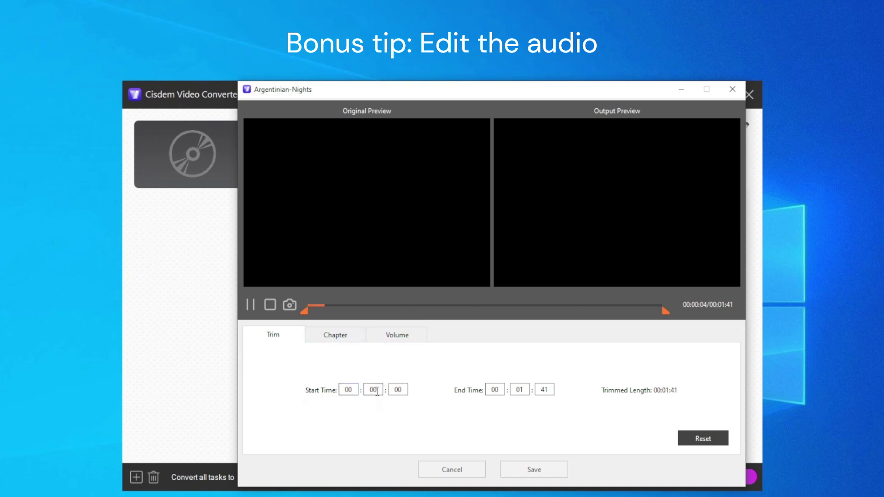
{"action": "left_click_drag", "start_coordinate": [306, 315], "coordinate": [359, 319]}
{"action": "left_click", "coordinate": [346, 341]}
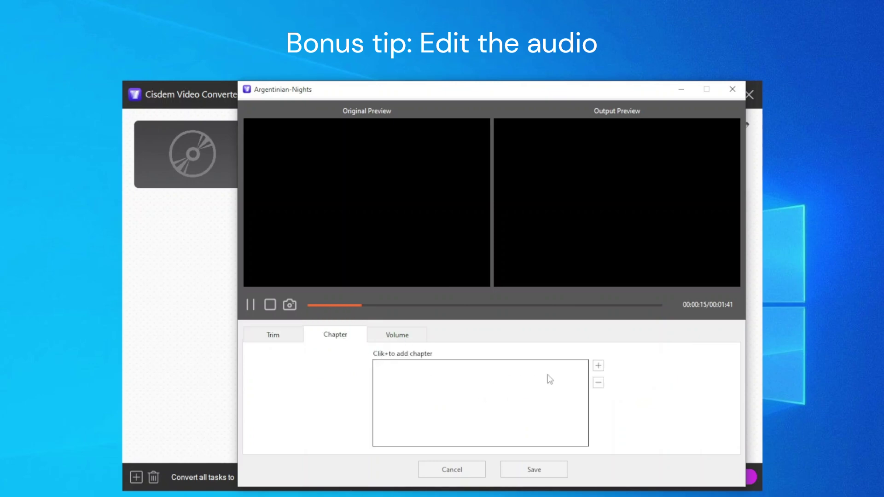
{"action": "left_click", "coordinate": [598, 366]}
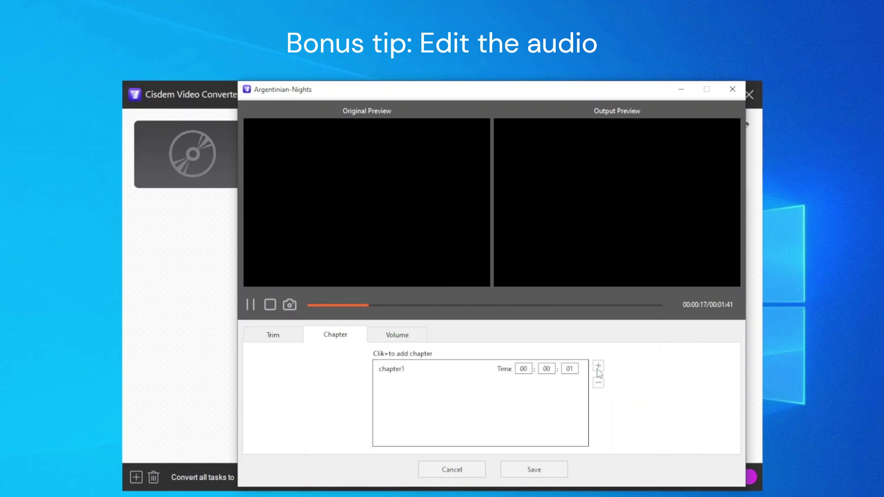
{"action": "left_click", "coordinate": [598, 366]}
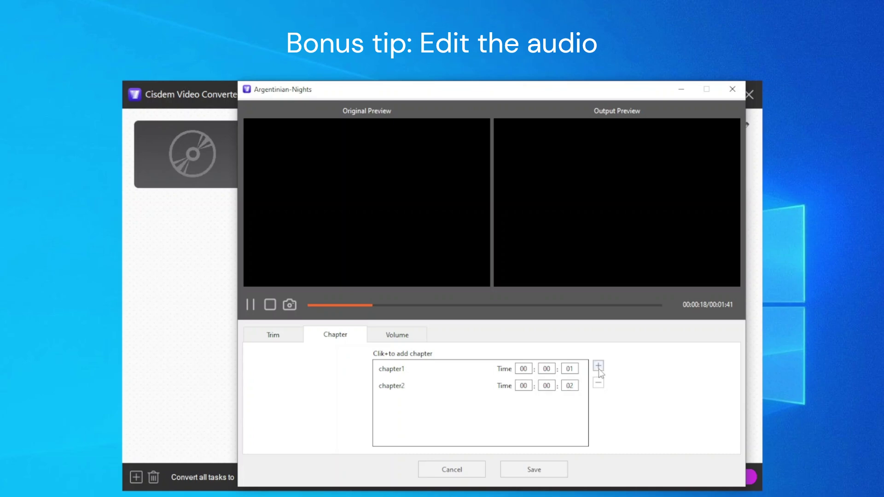
Try a fade-in in the Volume settings, review its durations, then leave fade-in off.
{"action": "left_click", "coordinate": [420, 340]}
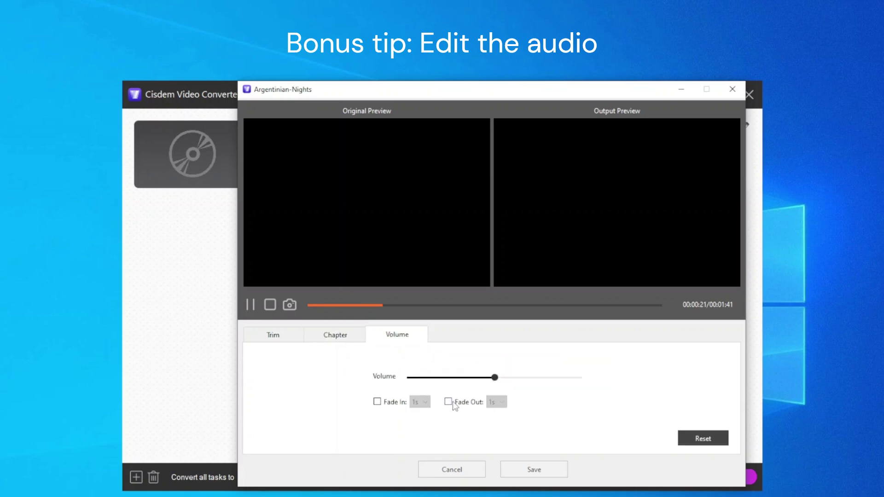
{"action": "left_click", "coordinate": [377, 402]}
{"action": "left_click", "coordinate": [420, 402]}
{"action": "left_click", "coordinate": [417, 409]}
{"action": "left_click", "coordinate": [377, 402]}
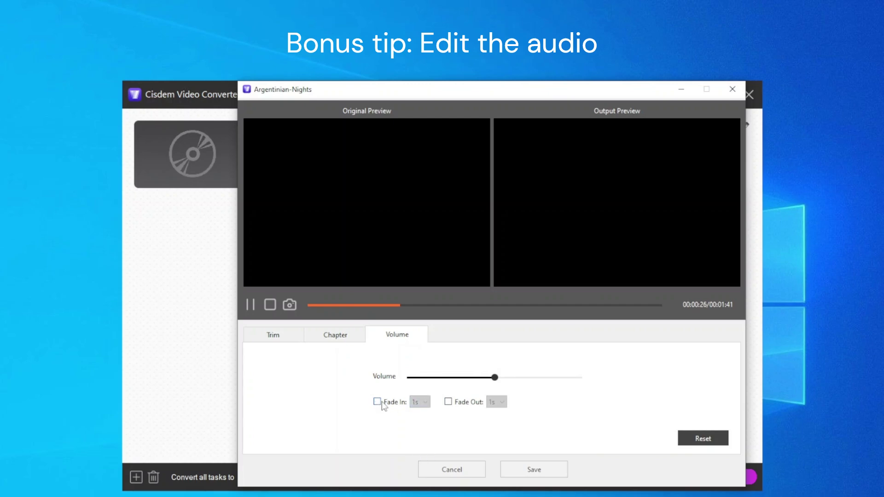
Save the Argentinian-Nights audio edits and close the edit window.
{"action": "left_click", "coordinate": [556, 468]}
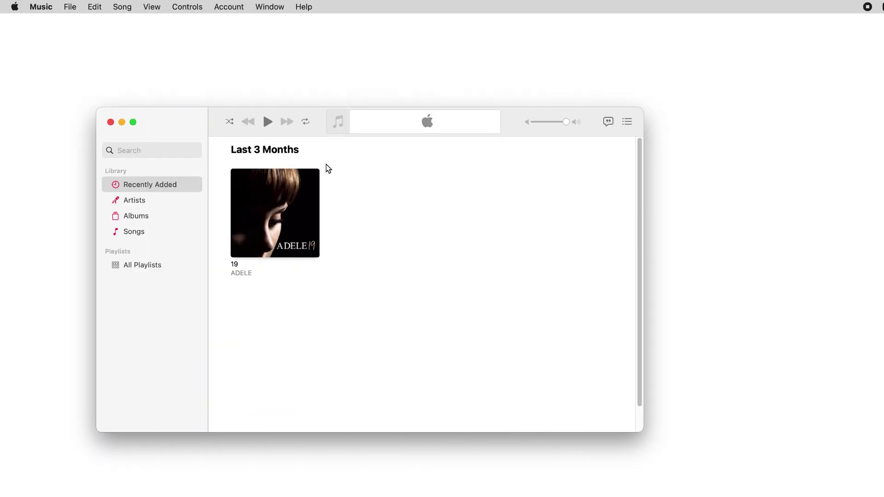
In Music's Files preferences, open Import Settings and choose the MP3 Encoder.
{"action": "left_click_drag", "start_coordinate": [217, 117], "coordinate": [235, 142]}
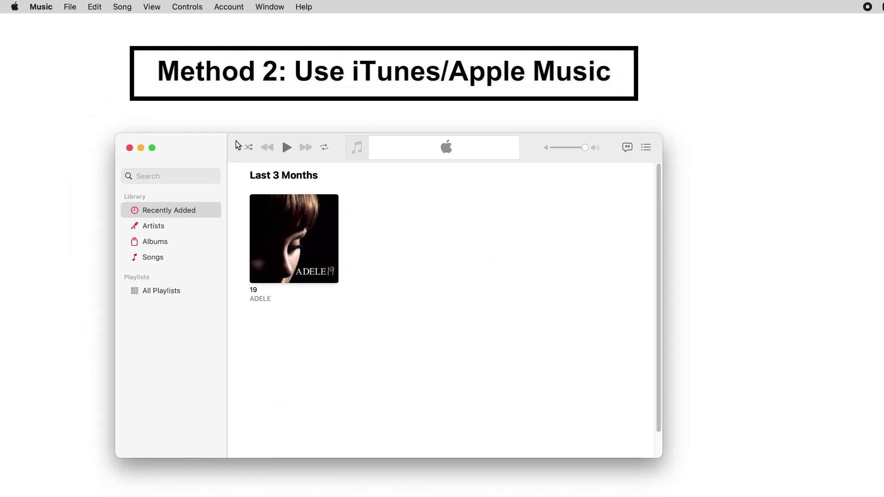
{"action": "left_click", "coordinate": [51, 8]}
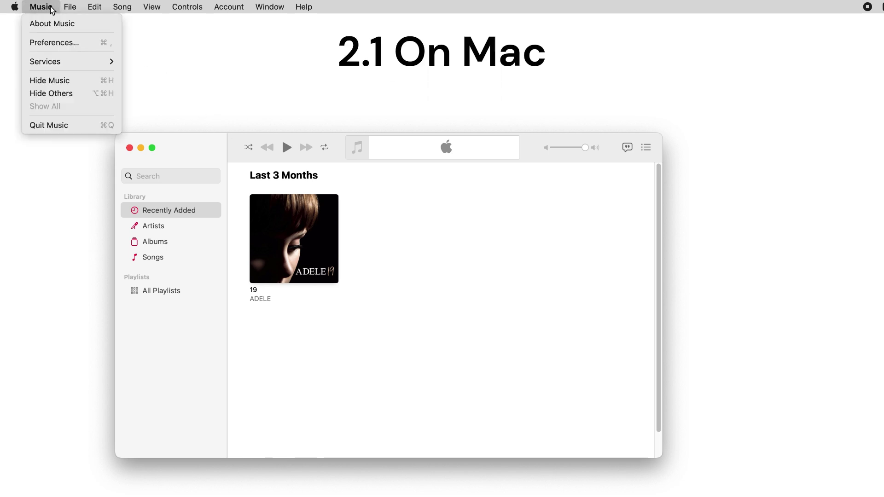
{"action": "left_click", "coordinate": [86, 43]}
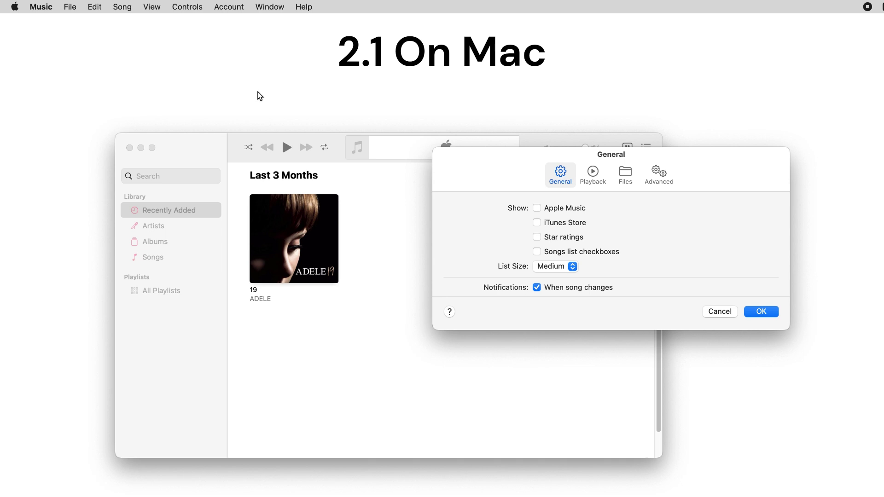
{"action": "left_click_drag", "start_coordinate": [557, 162], "coordinate": [325, 178]}
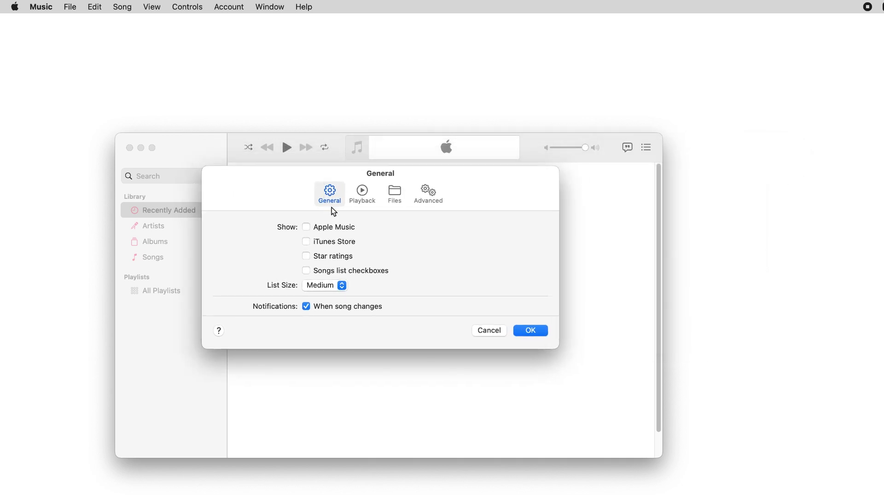
{"action": "left_click", "coordinate": [399, 201]}
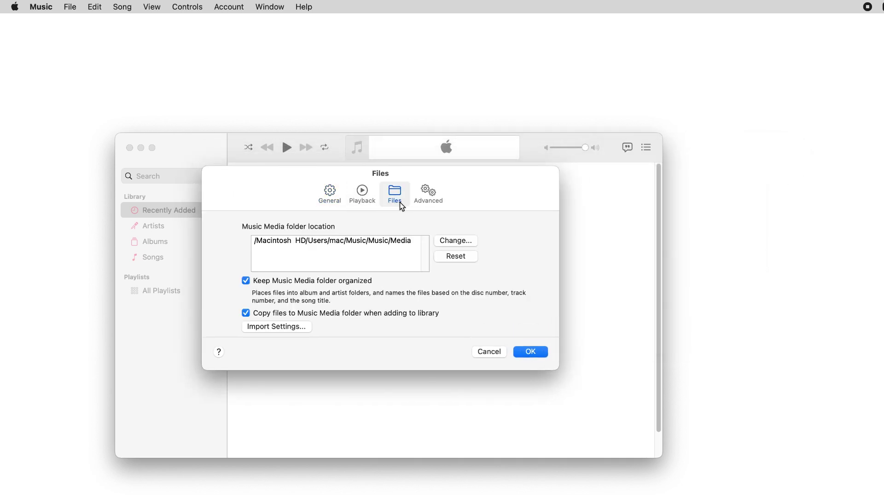
{"action": "left_click", "coordinate": [287, 328]}
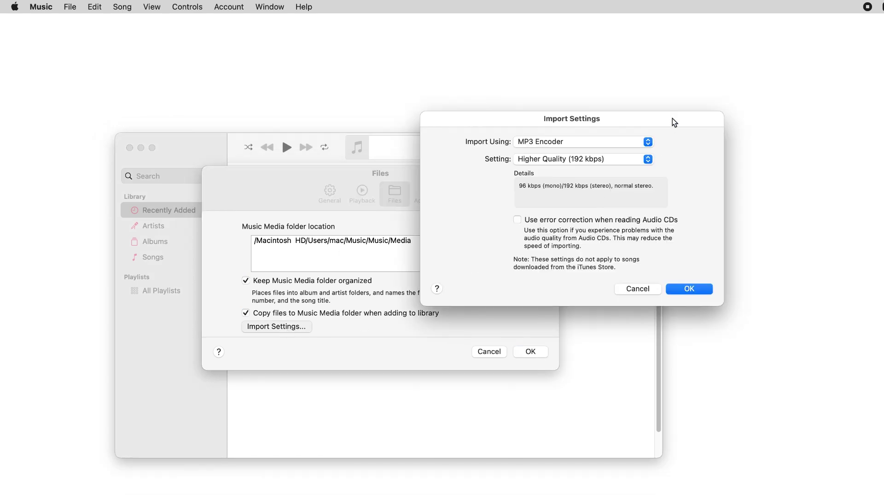
{"action": "left_click_drag", "start_coordinate": [672, 118], "coordinate": [508, 168]}
{"action": "left_click", "coordinate": [484, 191]}
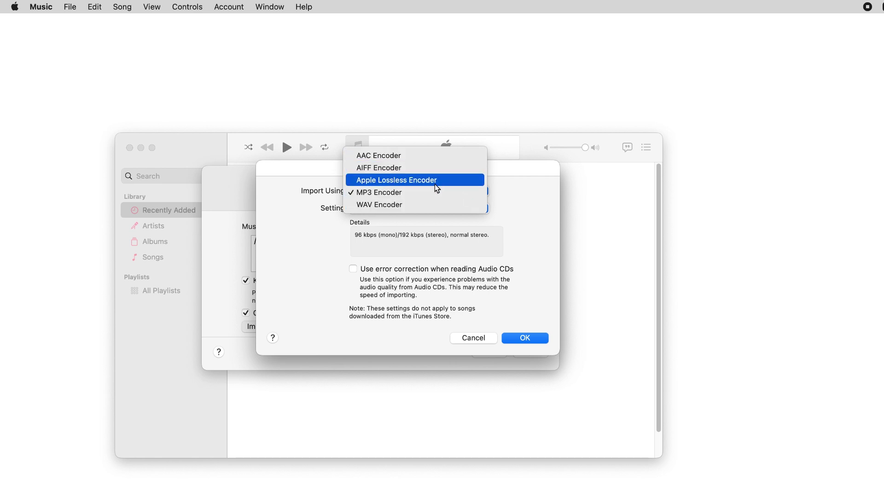
{"action": "left_click", "coordinate": [432, 189]}
Choose a Custom MP3 setting with a 320 kbps stereo bit rate and confirm every dialog.
{"action": "left_click", "coordinate": [484, 210]}
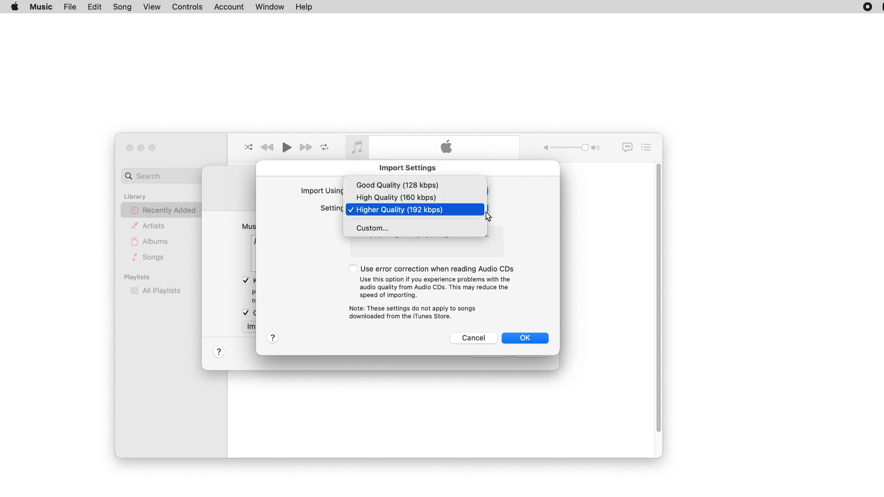
{"action": "left_click", "coordinate": [453, 212]}
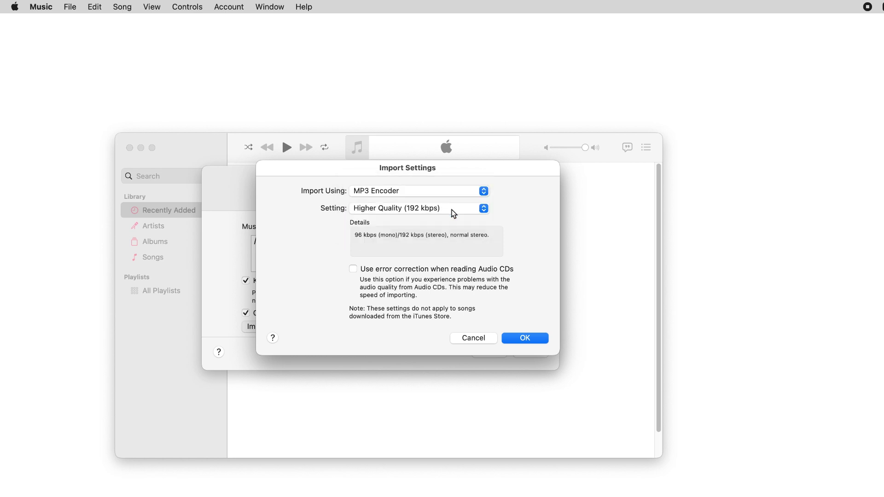
{"action": "left_click", "coordinate": [484, 210]}
{"action": "left_click", "coordinate": [458, 230]}
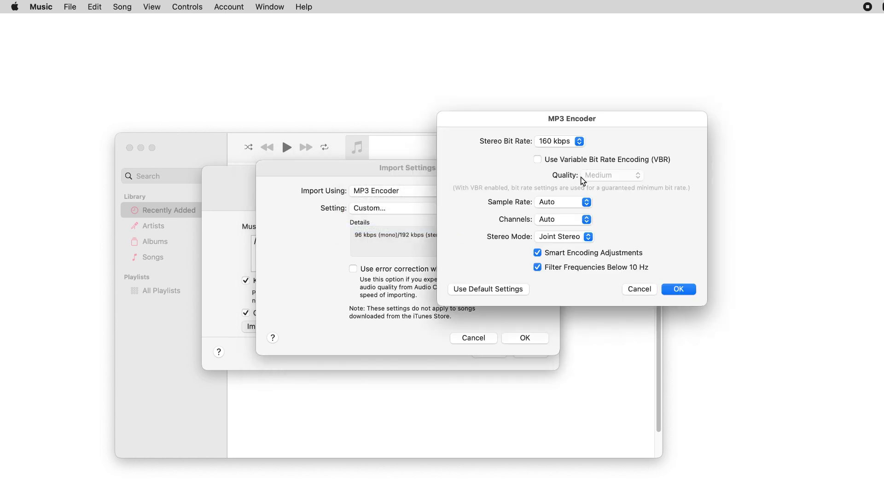
{"action": "mouse_move", "coordinate": [590, 124]}
{"action": "left_mouse_down"}
{"action": "mouse_move", "coordinate": [431, 222]}
{"action": "mouse_move", "coordinate": [463, 216]}
{"action": "mouse_move", "coordinate": [588, 113]}
{"action": "left_mouse_up"}
{"action": "left_click", "coordinate": [583, 132]}
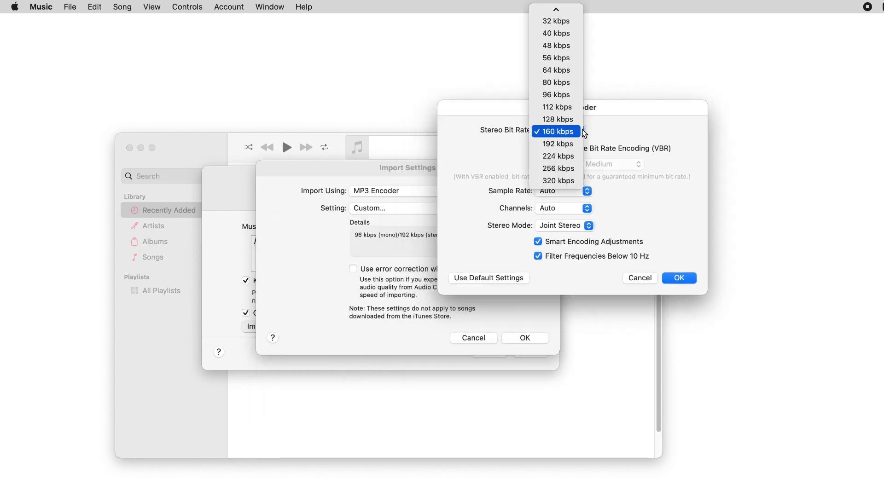
{"action": "left_click", "coordinate": [559, 184]}
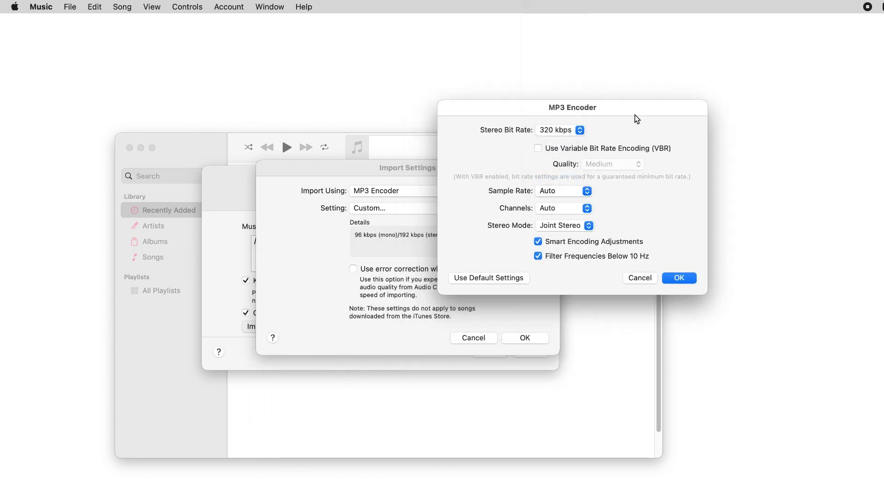
{"action": "left_click_drag", "start_coordinate": [637, 119], "coordinate": [561, 215]}
{"action": "left_click", "coordinate": [635, 371]}
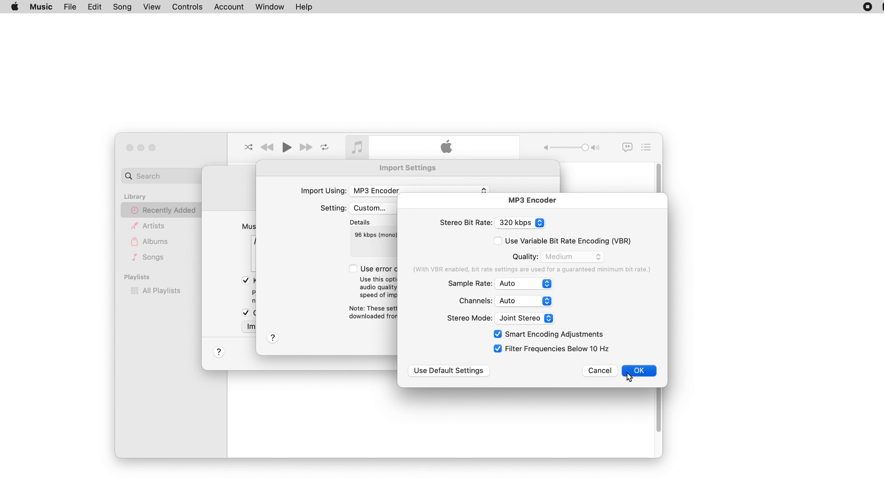
{"action": "left_click", "coordinate": [520, 337]}
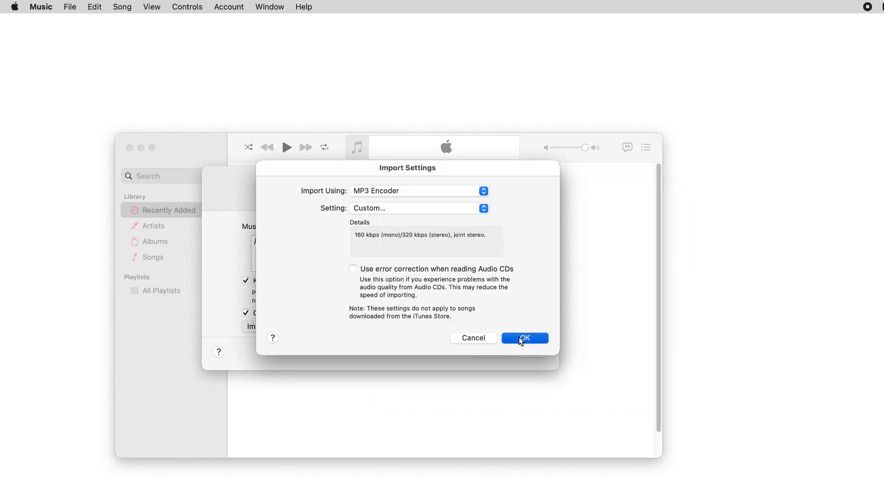
{"action": "left_click", "coordinate": [524, 352]}
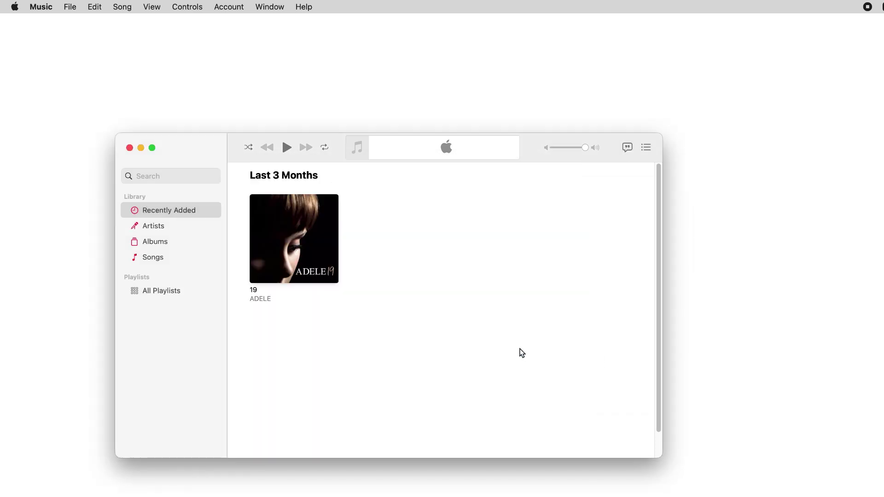
Add three WAV files to Songs and create an MP3 version of Fancy.
{"action": "left_click", "coordinate": [147, 257]}
{"action": "left_click_drag", "start_coordinate": [882, 382], "coordinate": [440, 385]}
{"action": "left_click", "coordinate": [253, 192]}
{"action": "left_click", "coordinate": [70, 7]}
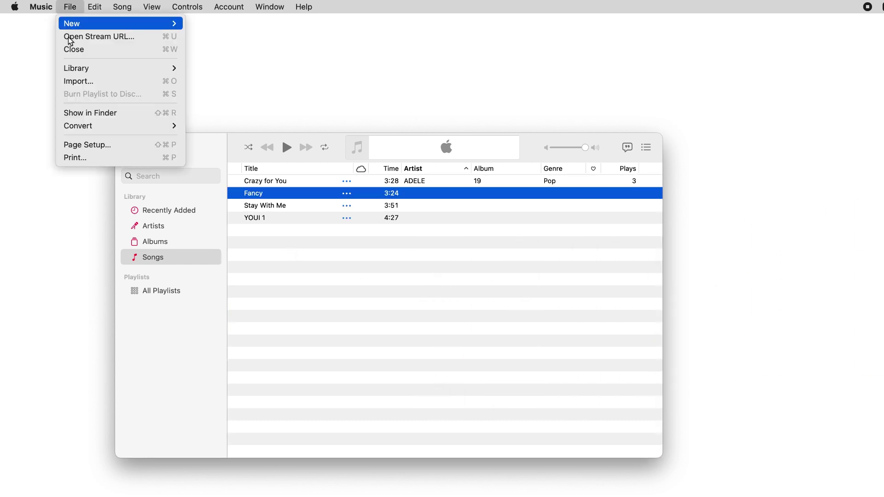
{"action": "mouse_move", "coordinate": [95, 125]}
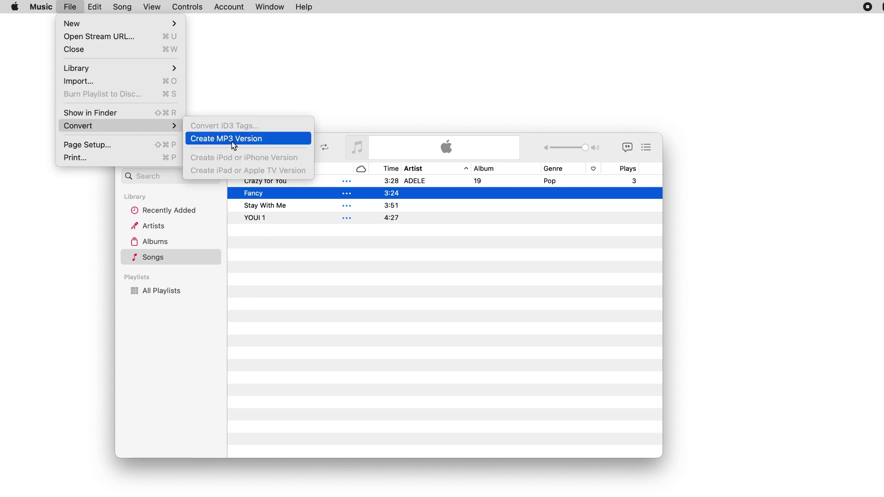
{"action": "left_click", "coordinate": [268, 144]}
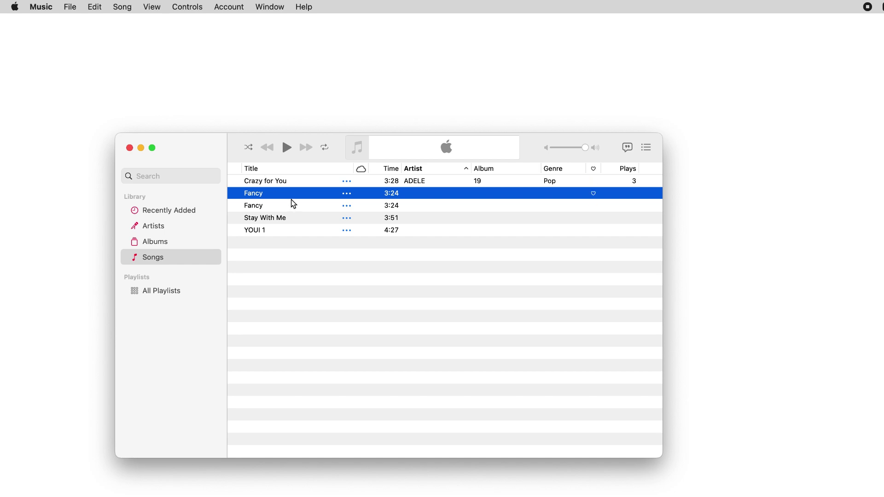
Reveal Fancy in Finder and compare Fancy.mp3 (8.2 MB) with the original Fancy.wav.
{"action": "right_click", "coordinate": [333, 196]}
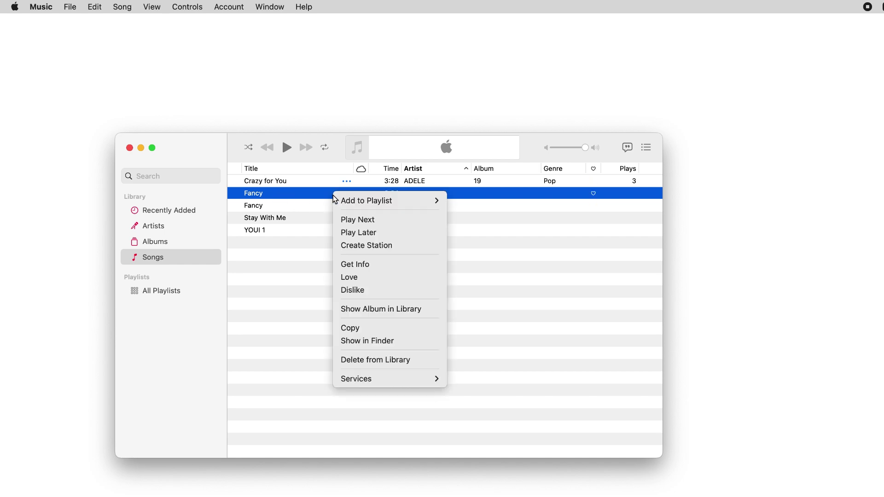
{"action": "left_click", "coordinate": [391, 344]}
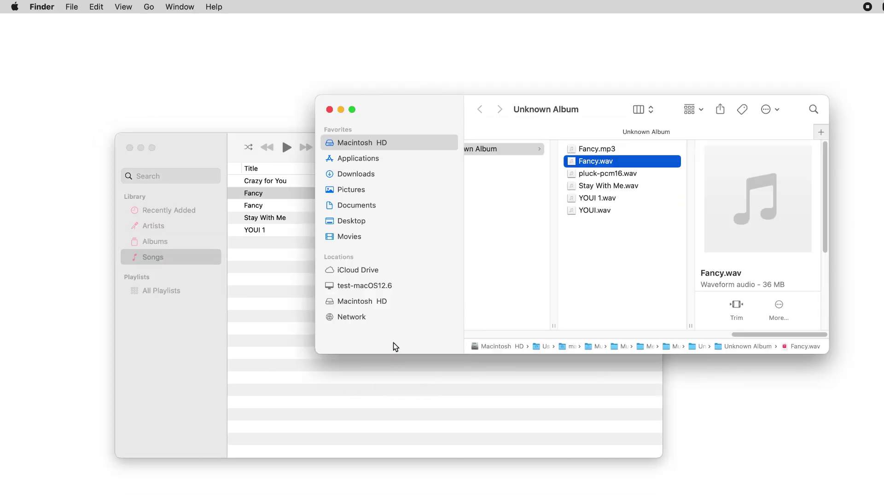
{"action": "left_click", "coordinate": [636, 149]}
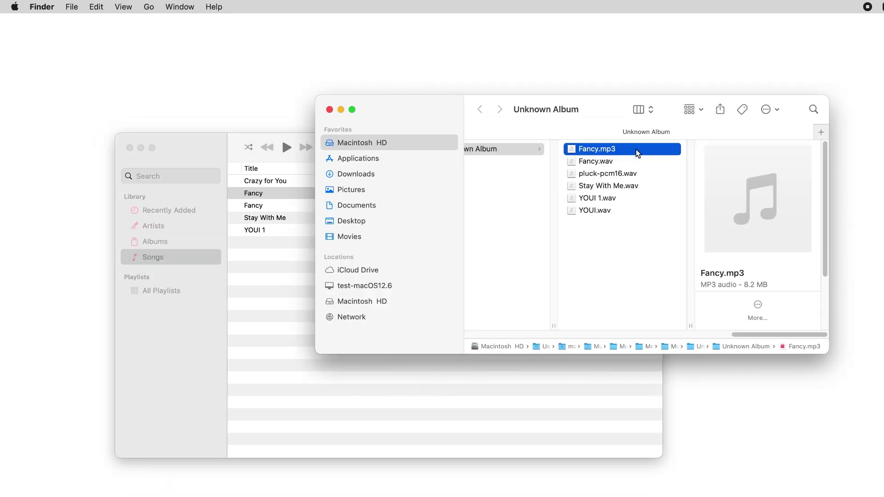
{"action": "left_click", "coordinate": [635, 161]}
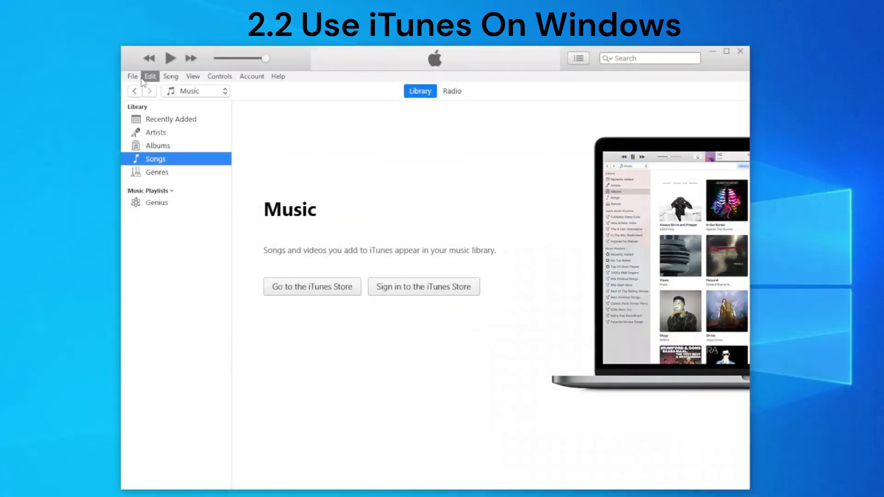
Set iTunes imports to MP3 Encoder at Higher Quality (192 kbps), then add the four WAV files.
{"action": "left_click", "coordinate": [132, 77]}
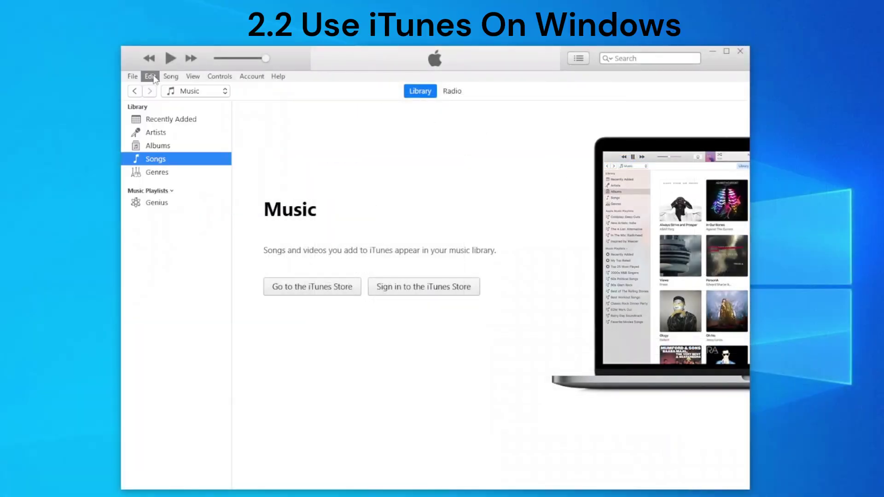
{"action": "left_click", "coordinate": [150, 76]}
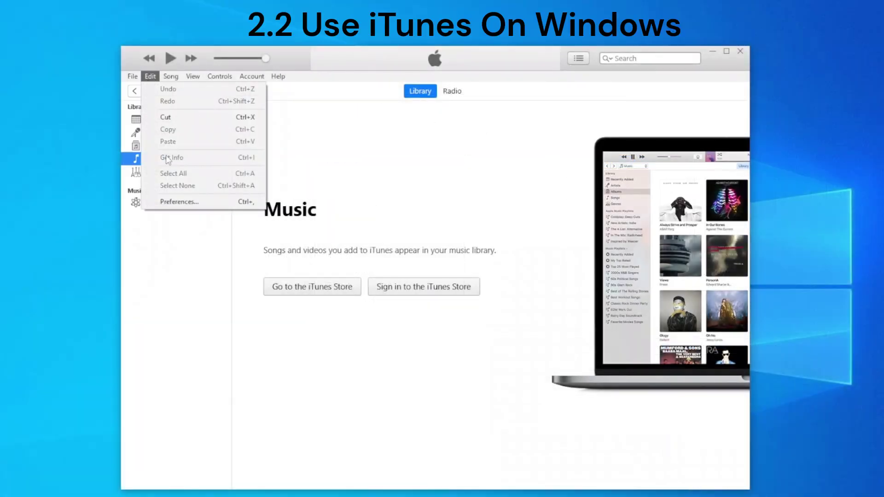
{"action": "left_click", "coordinate": [195, 201]}
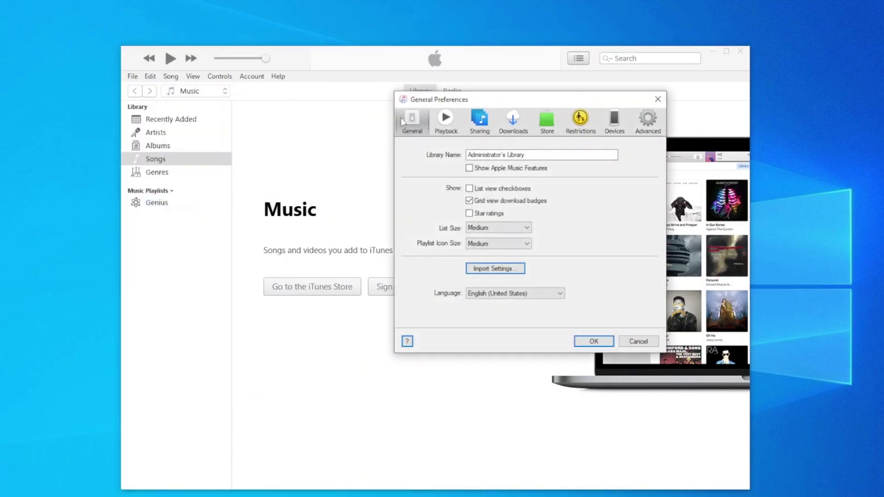
{"action": "left_click", "coordinate": [508, 269]}
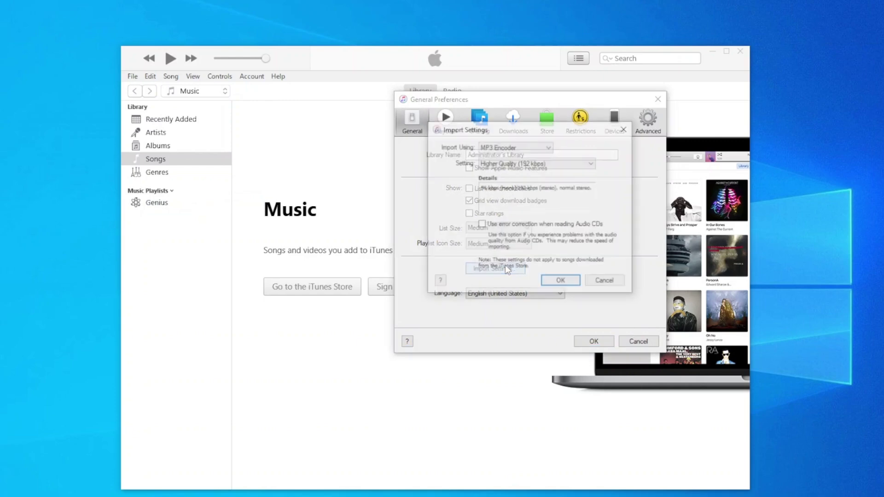
{"action": "left_click", "coordinate": [530, 147]}
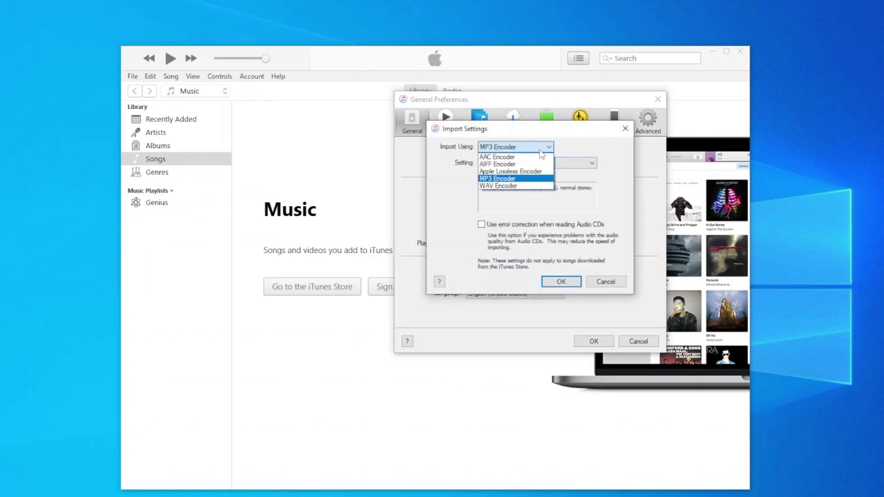
{"action": "left_click", "coordinate": [520, 180]}
{"action": "left_click", "coordinate": [536, 164]}
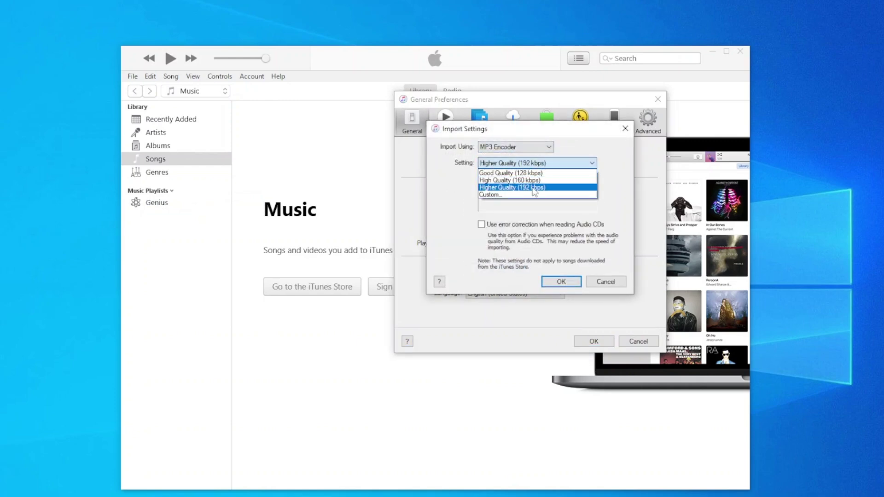
{"action": "left_click", "coordinate": [535, 188]}
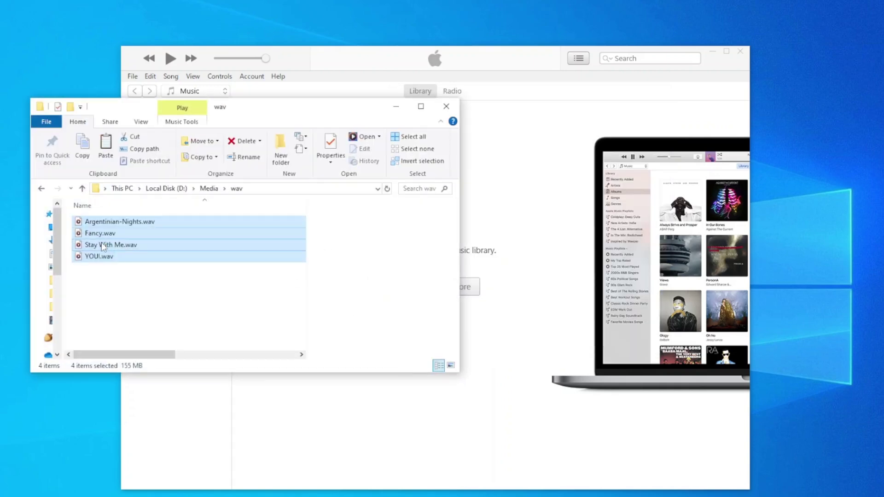
{"action": "left_click_drag", "start_coordinate": [102, 247], "coordinate": [386, 347]}
Select all four songs and create MP3 versions of them.
{"action": "left_click", "coordinate": [397, 113]}
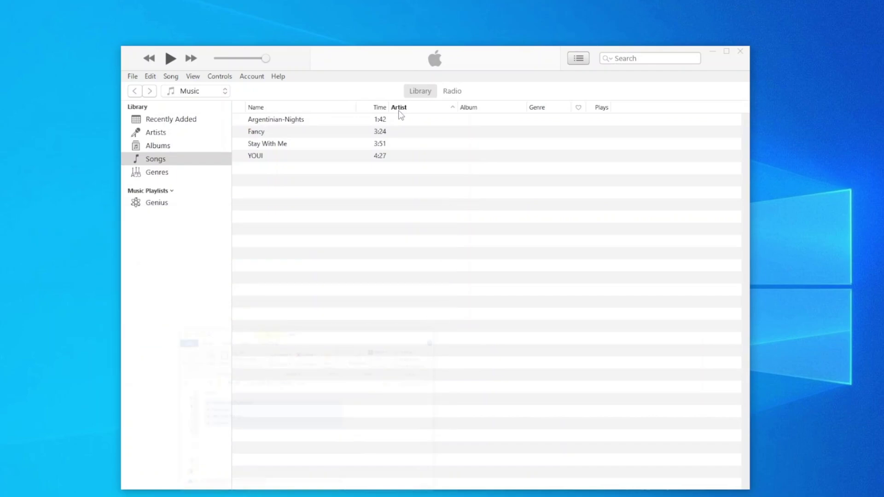
{"action": "left_click", "coordinate": [275, 125]}
{"action": "key", "text": "ctrl+a"}
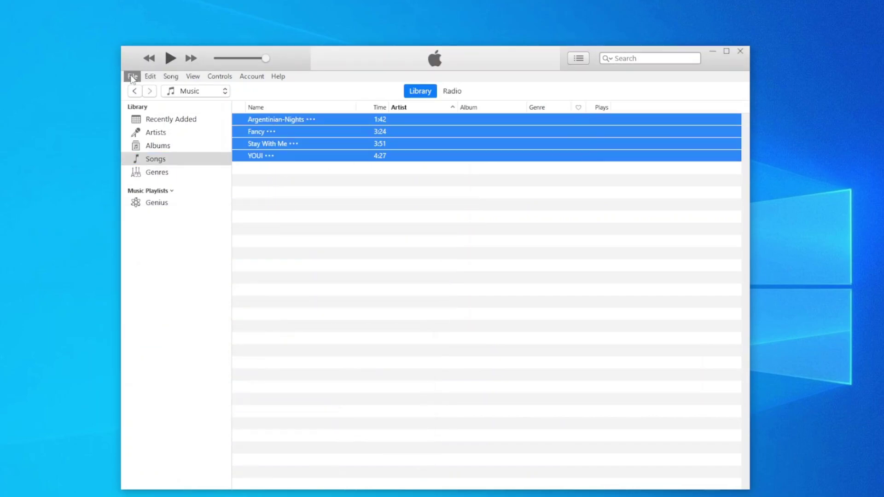
{"action": "left_click", "coordinate": [132, 77]}
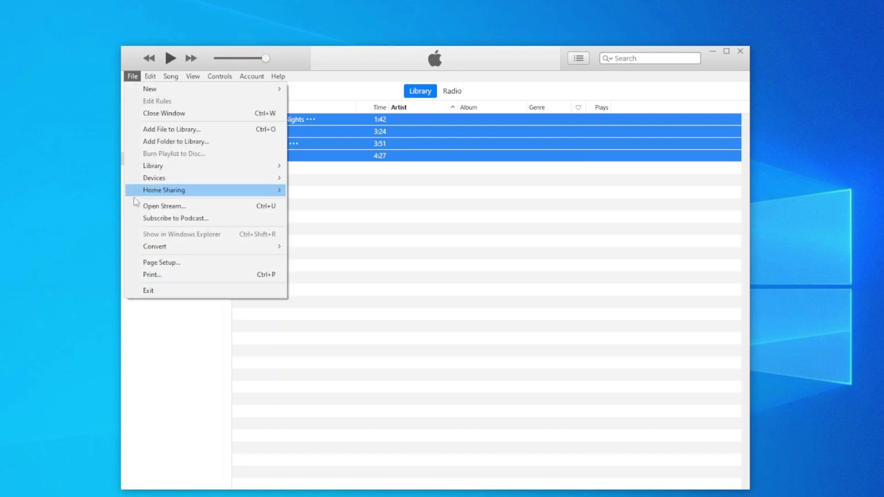
{"action": "mouse_move", "coordinate": [191, 252]}
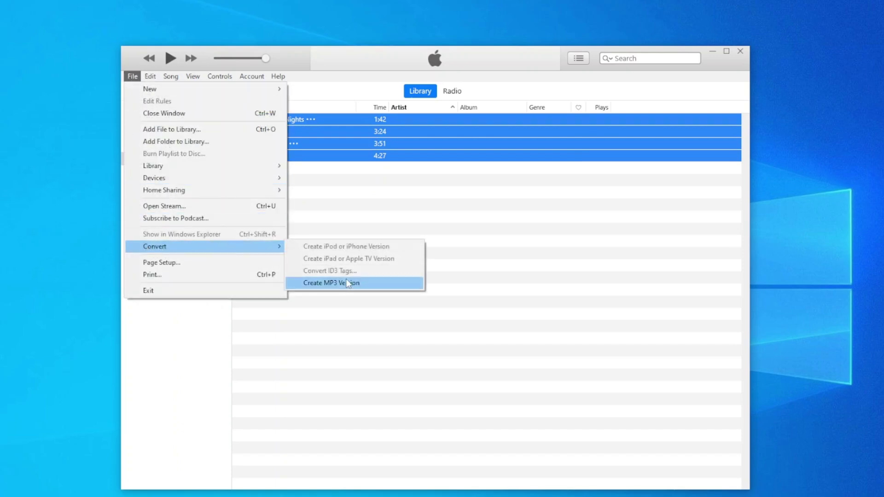
{"action": "left_click", "coordinate": [382, 292]}
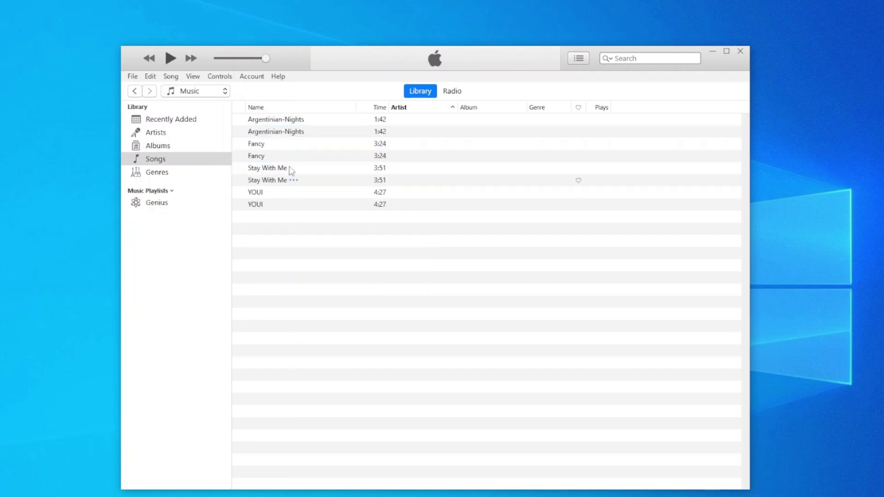
Show the Argentinian-Nights MP3 copy in Windows Explorer and select Fancy.mp3 in the Unknown Album folder.
{"action": "left_click", "coordinate": [278, 133]}
{"action": "right_click", "coordinate": [278, 133]}
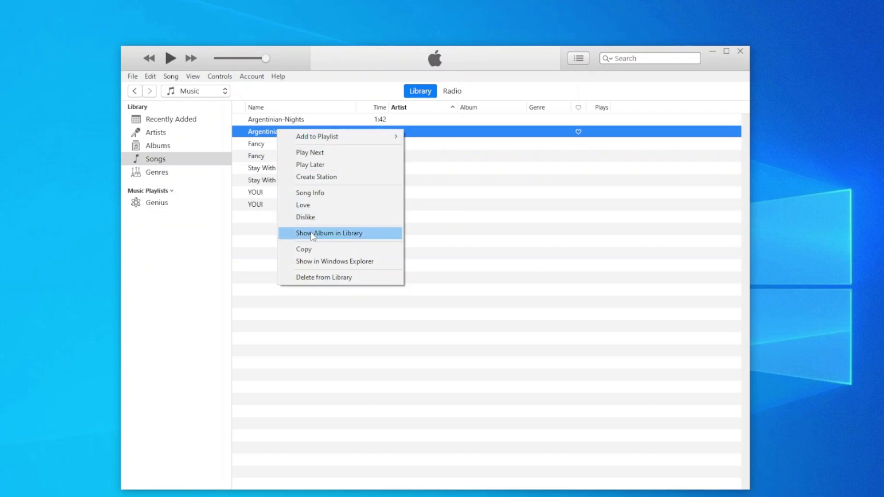
{"action": "left_click", "coordinate": [318, 261]}
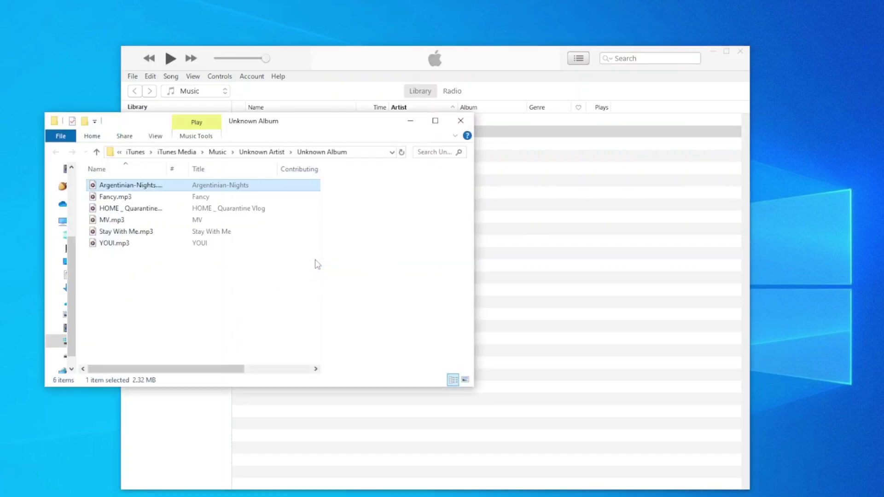
{"action": "left_click_drag", "start_coordinate": [138, 208], "coordinate": [119, 202]}
{"action": "left_click", "coordinate": [119, 201]}
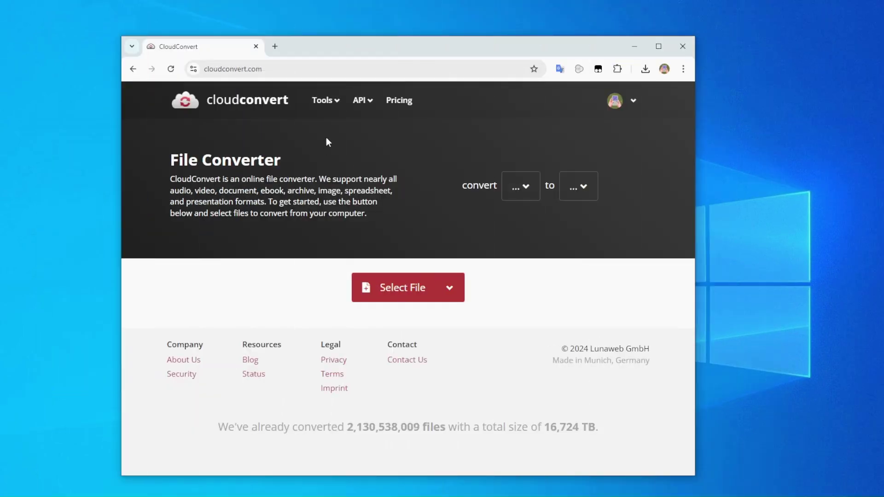
Go to cloudconvert.com and drag Stay With Me.wav from the wav folder onto the page.
{"action": "left_click", "coordinate": [358, 72]}
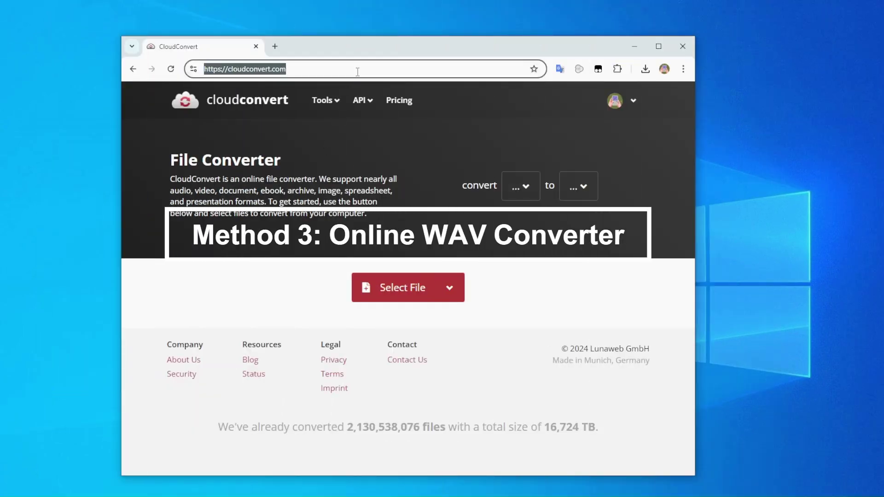
{"action": "left_click", "coordinate": [449, 289]}
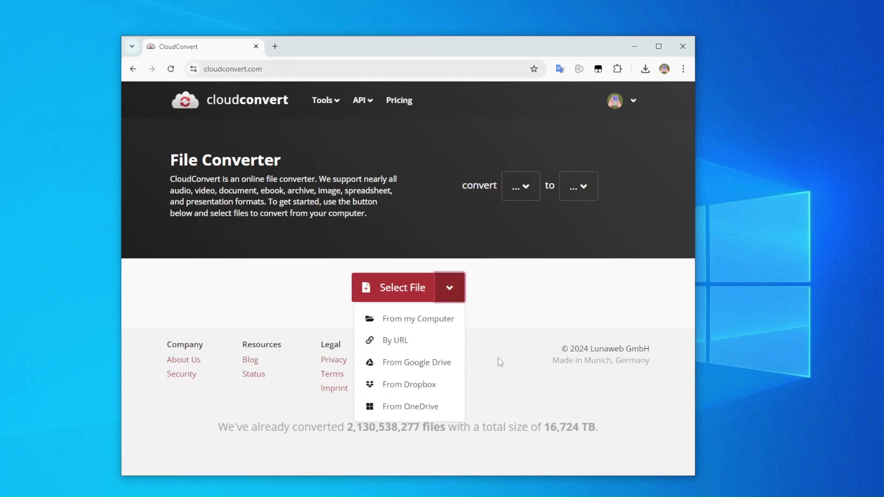
{"action": "left_click", "coordinate": [319, 496]}
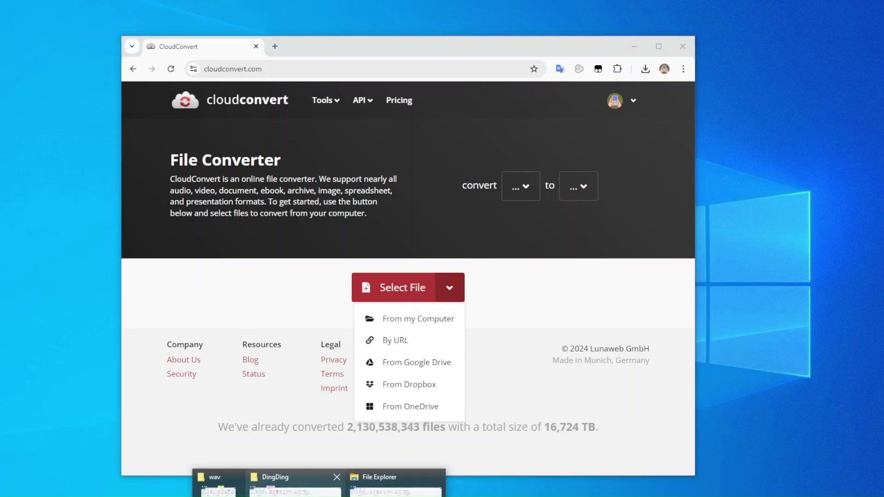
{"action": "left_click", "coordinate": [217, 484]}
{"action": "left_click_drag", "start_coordinate": [46, 203], "coordinate": [428, 325]}
Add Argentinian-Nights.wav to the list and set MP3 as the output format for both files.
{"action": "left_click_drag", "start_coordinate": [55, 178], "coordinate": [302, 310]}
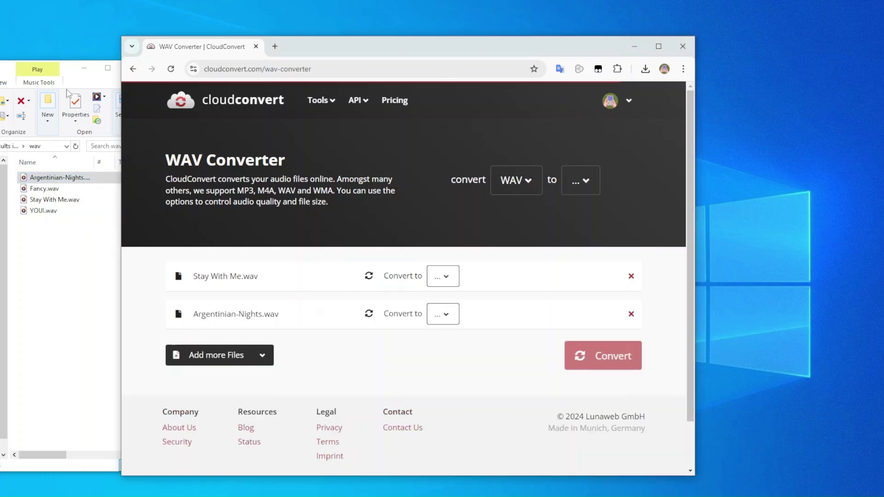
{"action": "left_click", "coordinate": [83, 68]}
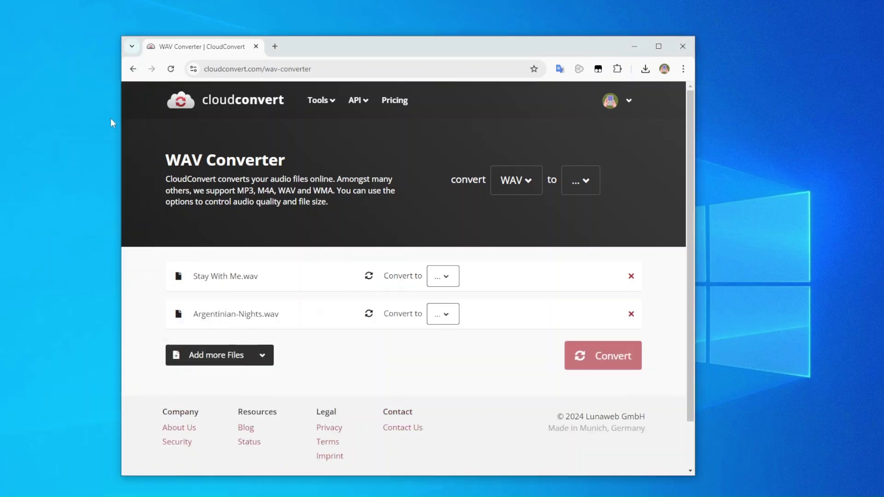
{"action": "left_click", "coordinate": [573, 187]}
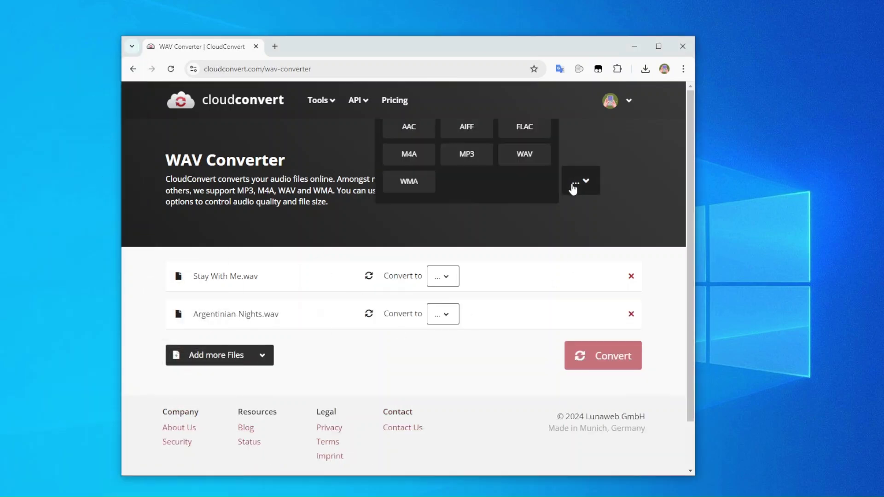
{"action": "left_click", "coordinate": [475, 155]}
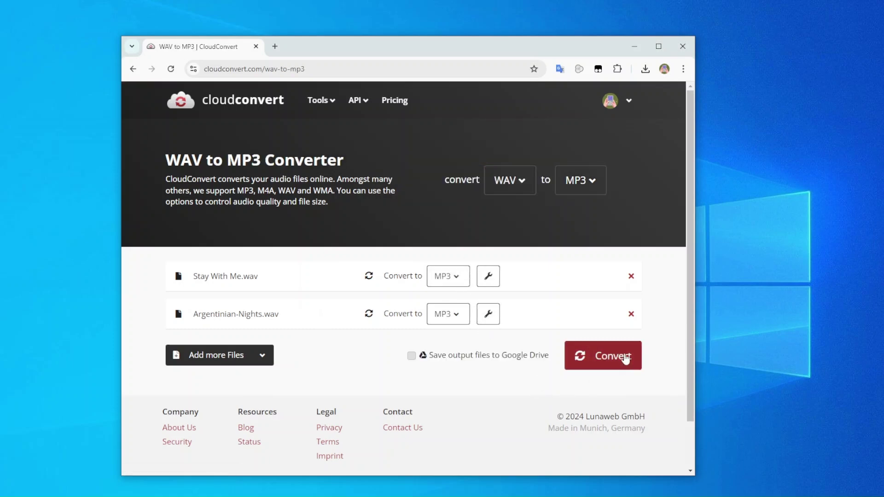
Convert both files and download Argentinian-Nights.mp3 (3.0 MB), checking it in Chrome's downloads.
{"action": "left_click", "coordinate": [601, 362]}
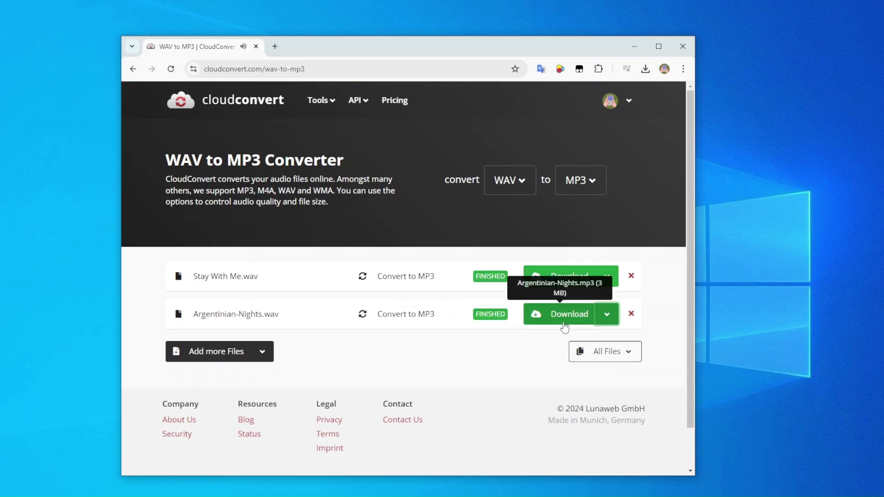
{"action": "left_click", "coordinate": [566, 317]}
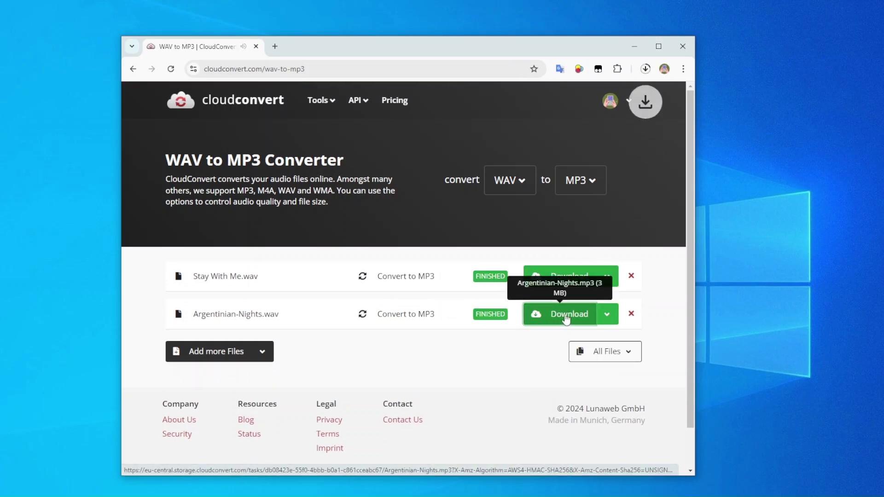
{"action": "left_click", "coordinate": [644, 75]}
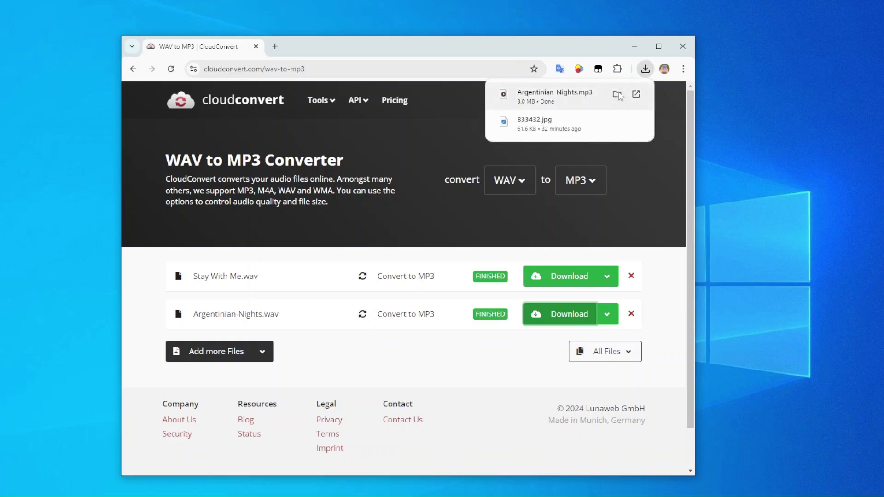